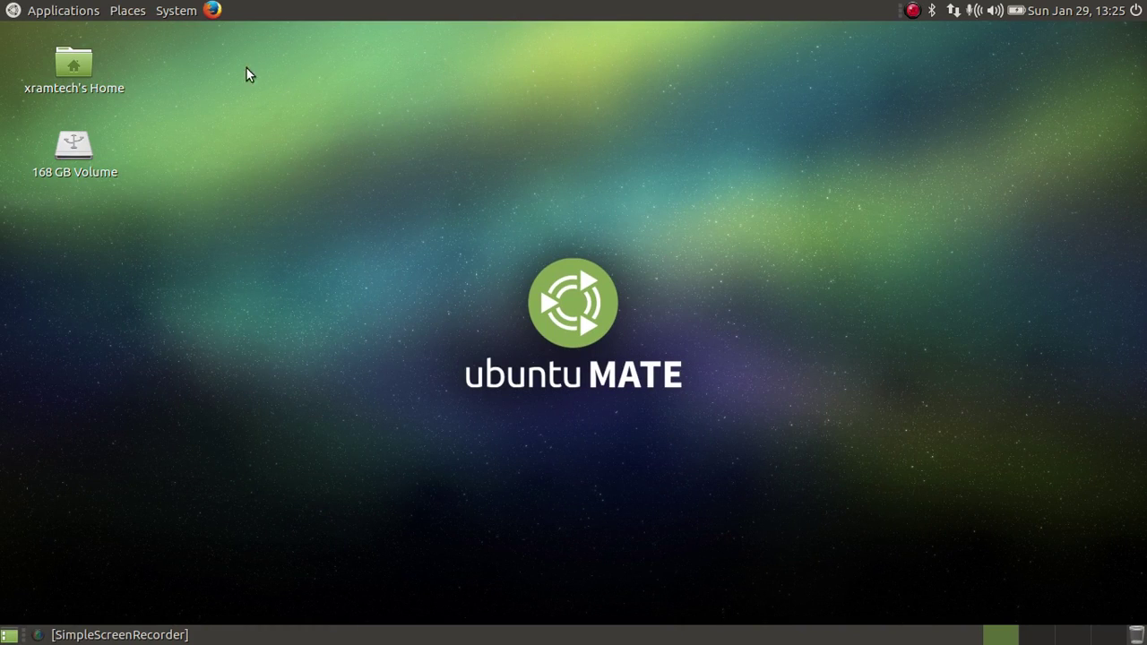
Check the CPU, memory, swap and network usage in MATE System Monitor, and close it.
left_click(83, 12)
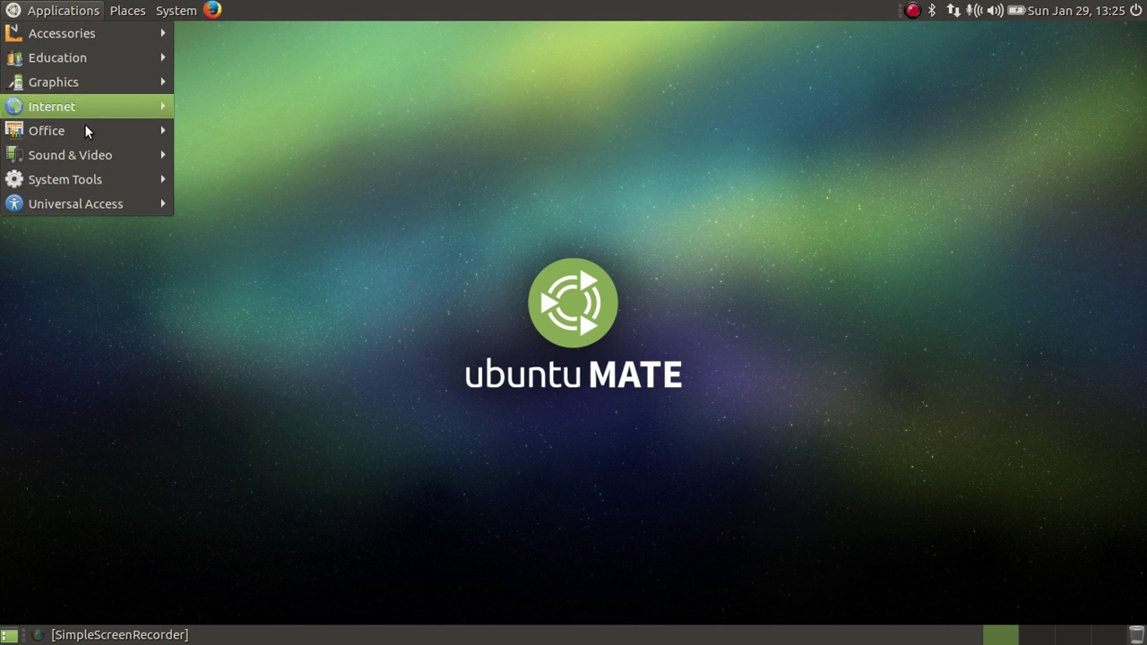
mouse_move(86, 179)
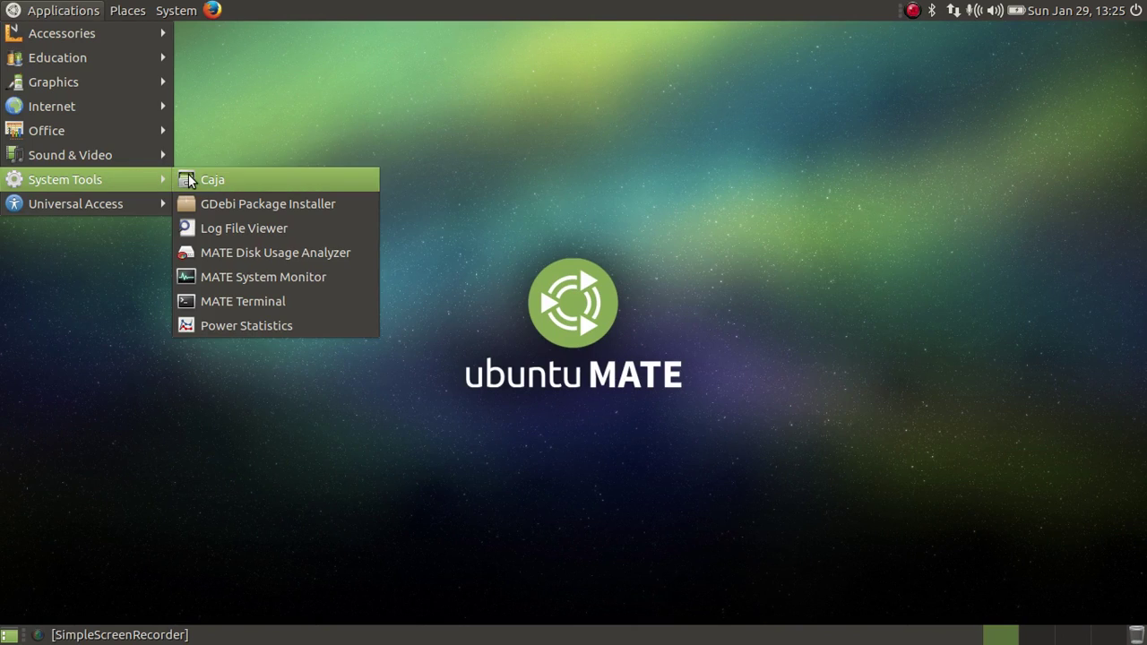
left_click(210, 277)
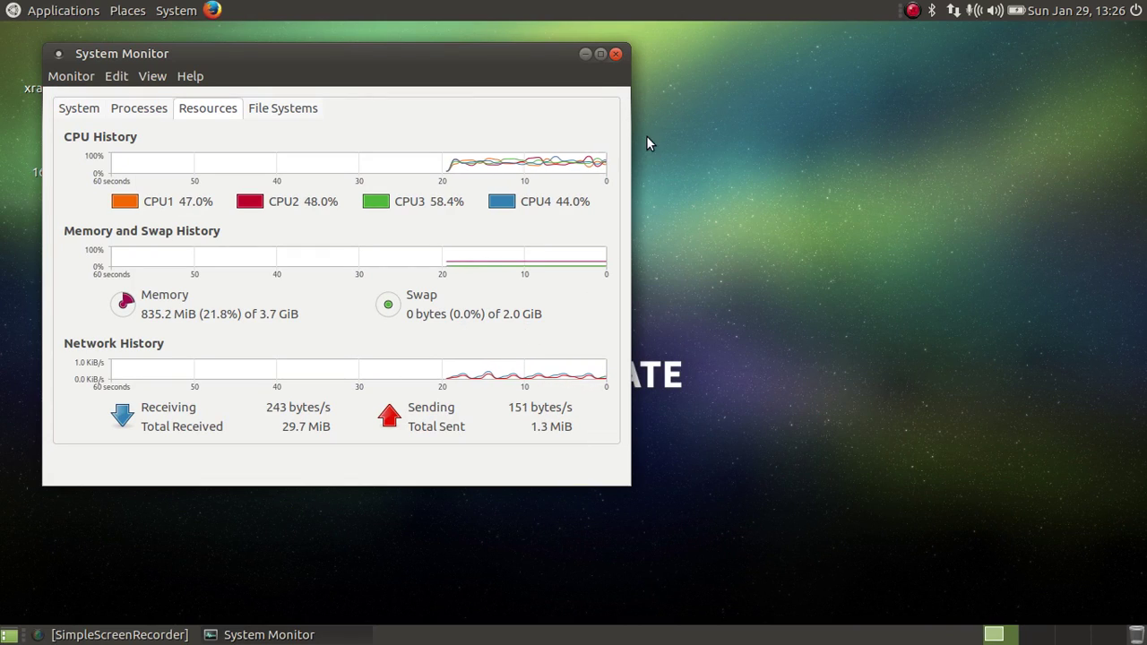
left_click(616, 54)
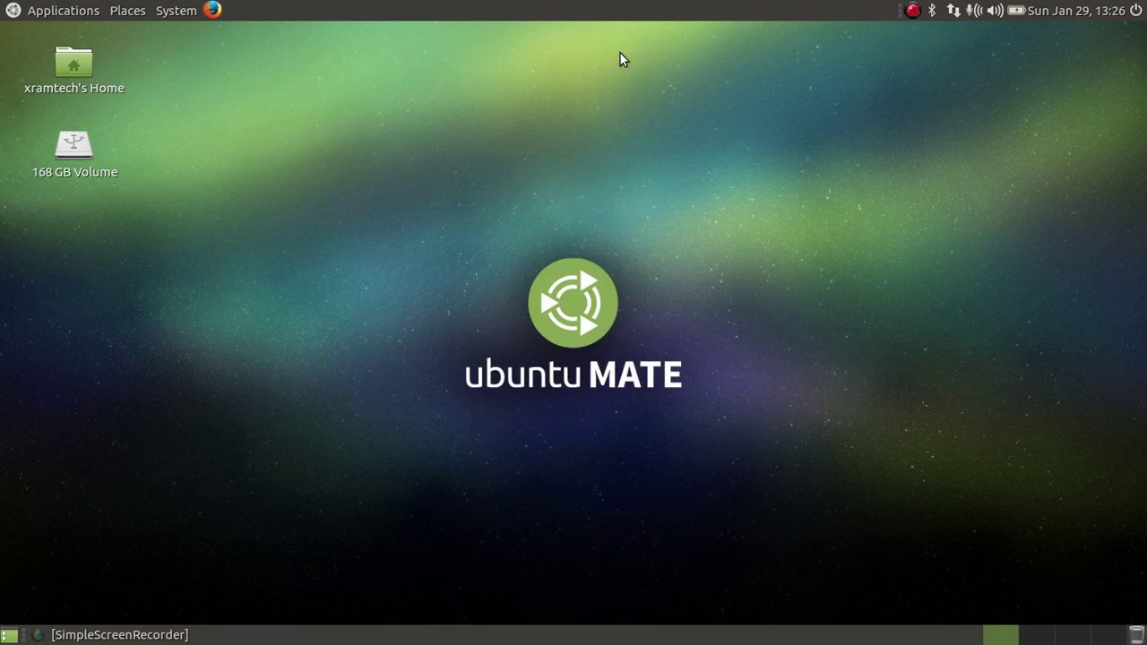
Browse from the home folder up to the file system root, look for the swapfile there, and close the file manager.
left_click(69, 66)
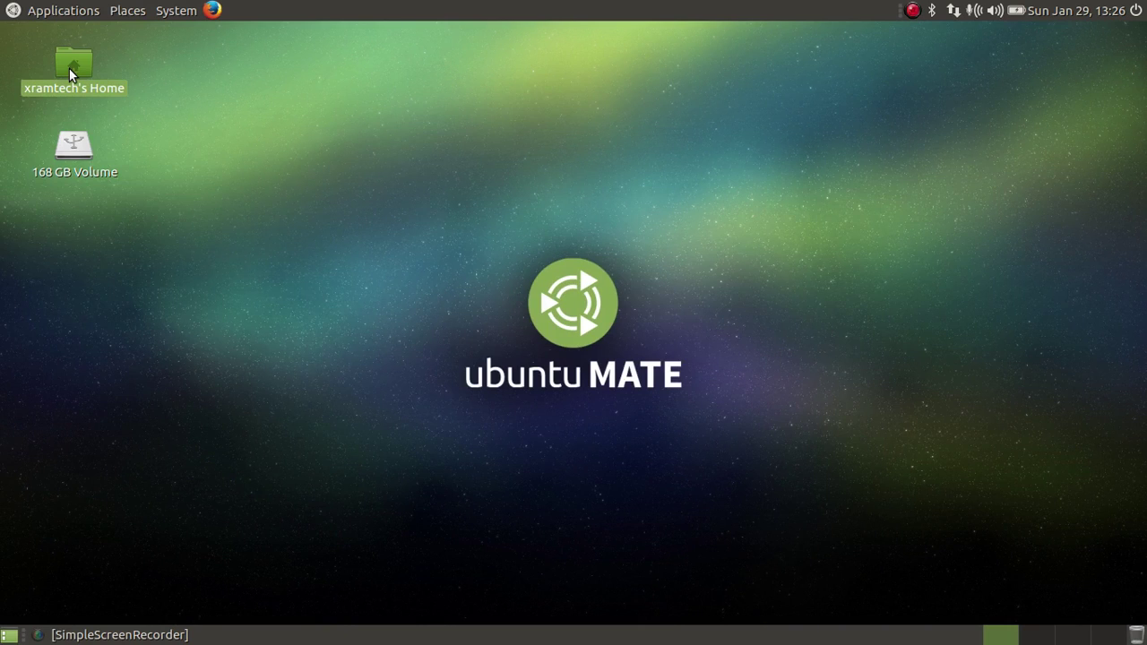
double_click(69, 68)
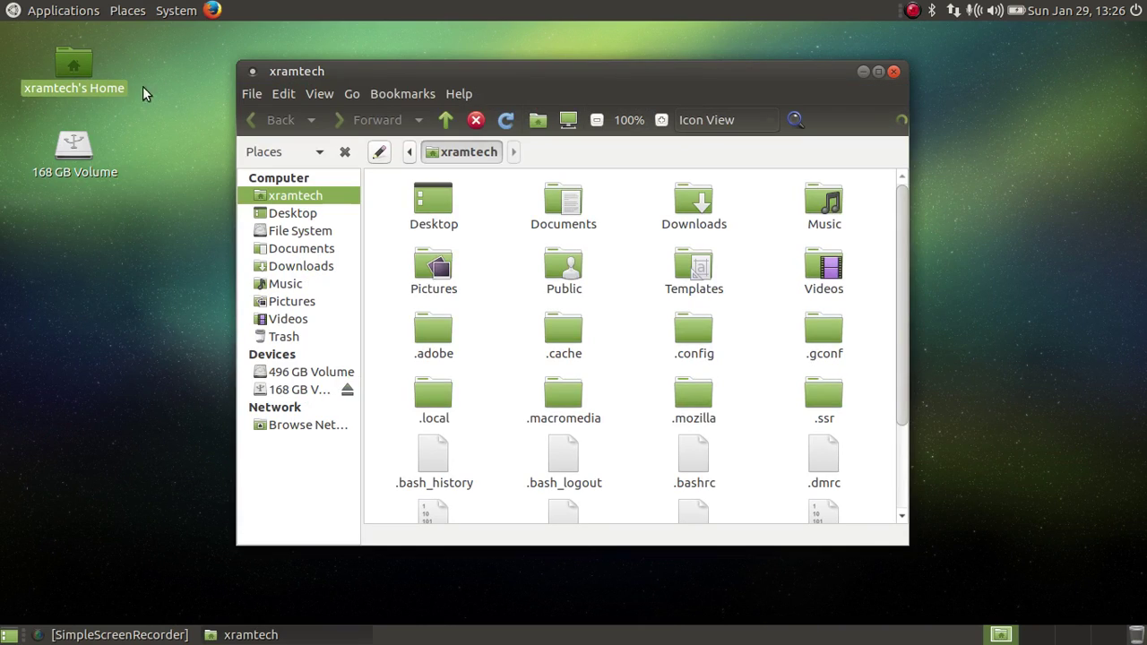
left_click(319, 93)
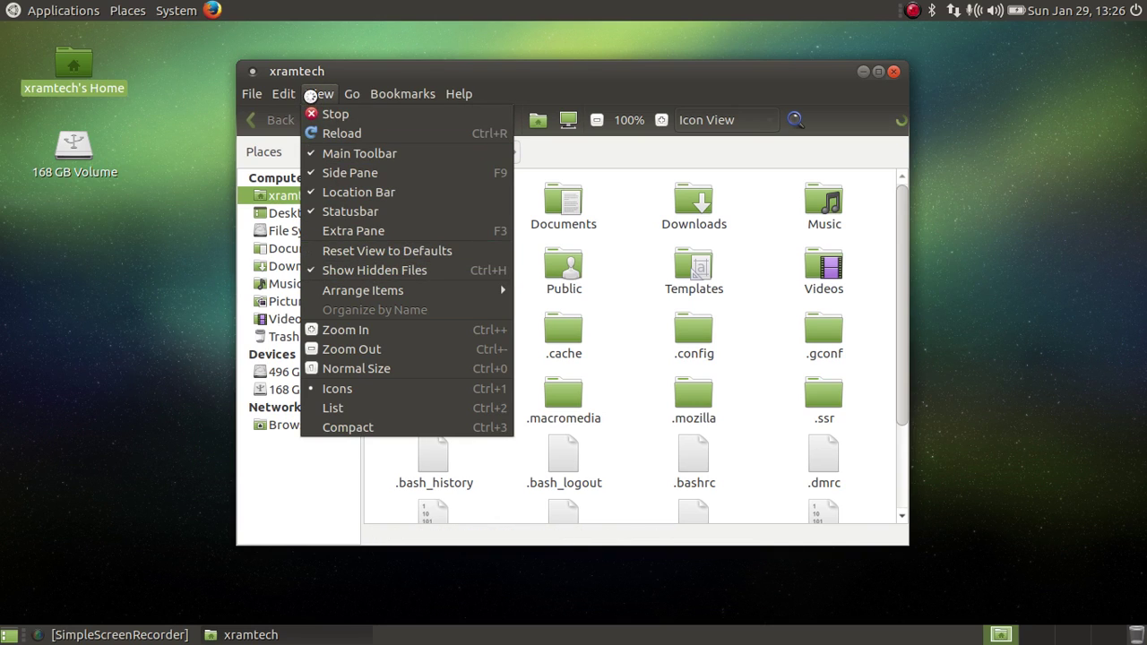
left_click(310, 95)
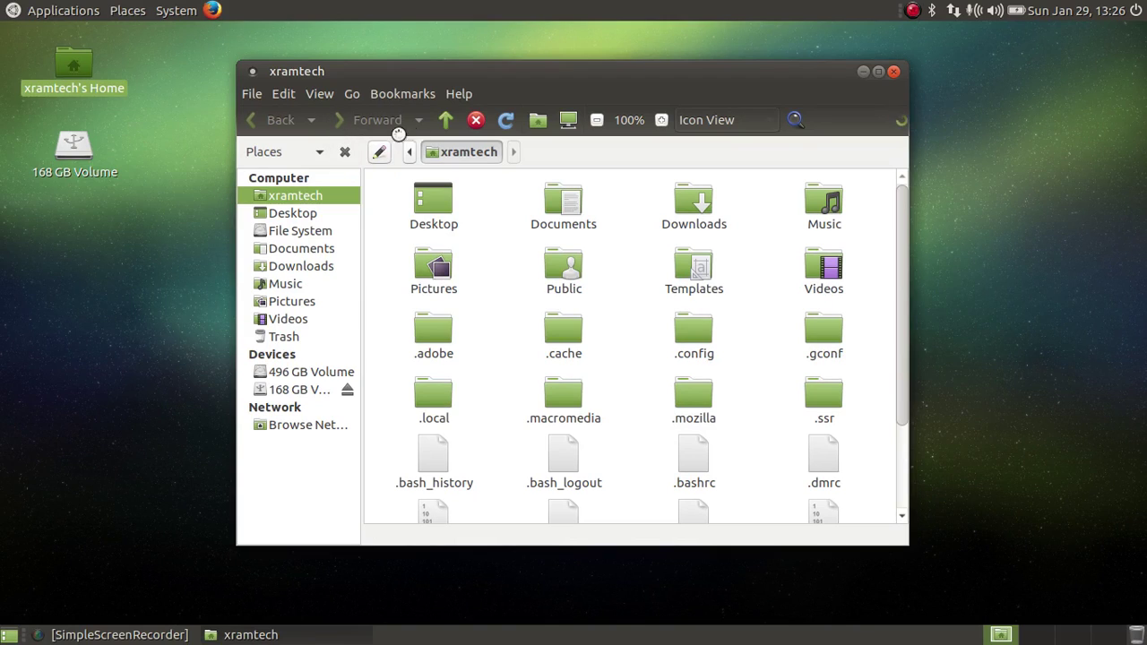
left_click(446, 120)
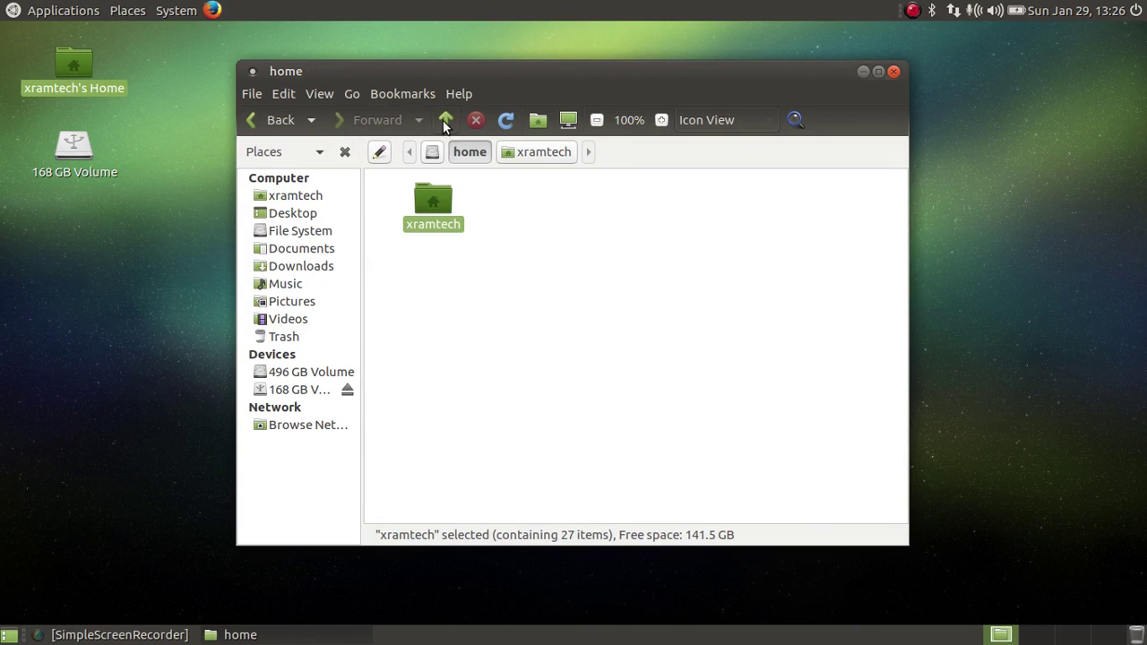
left_click(447, 120)
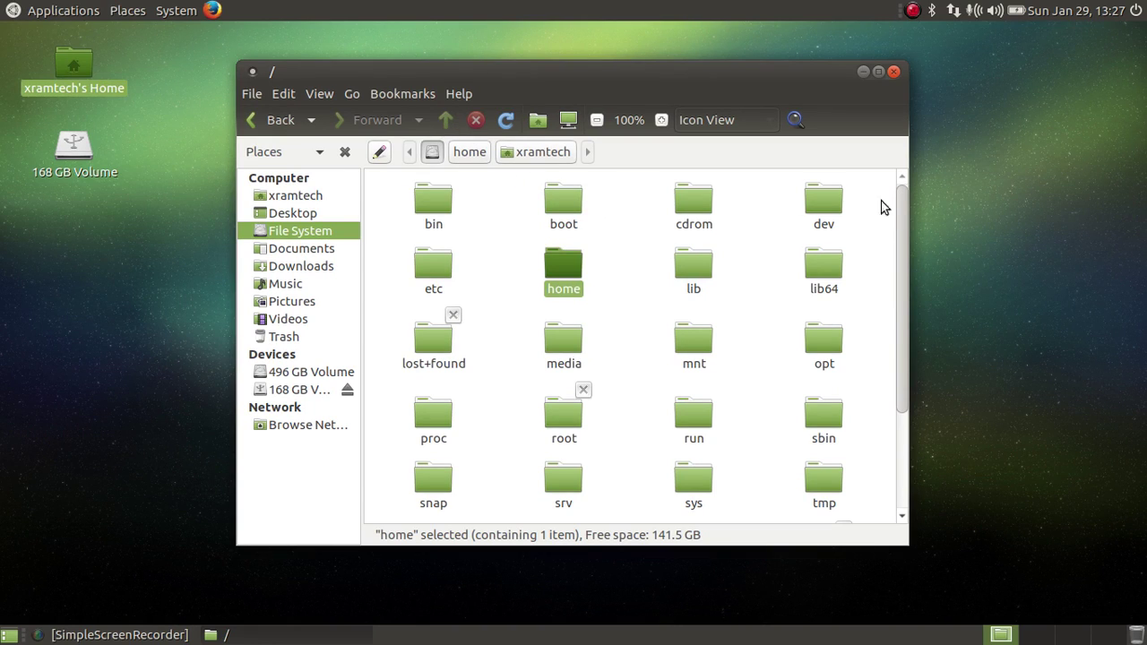
left_click_drag(904, 212, 887, 333)
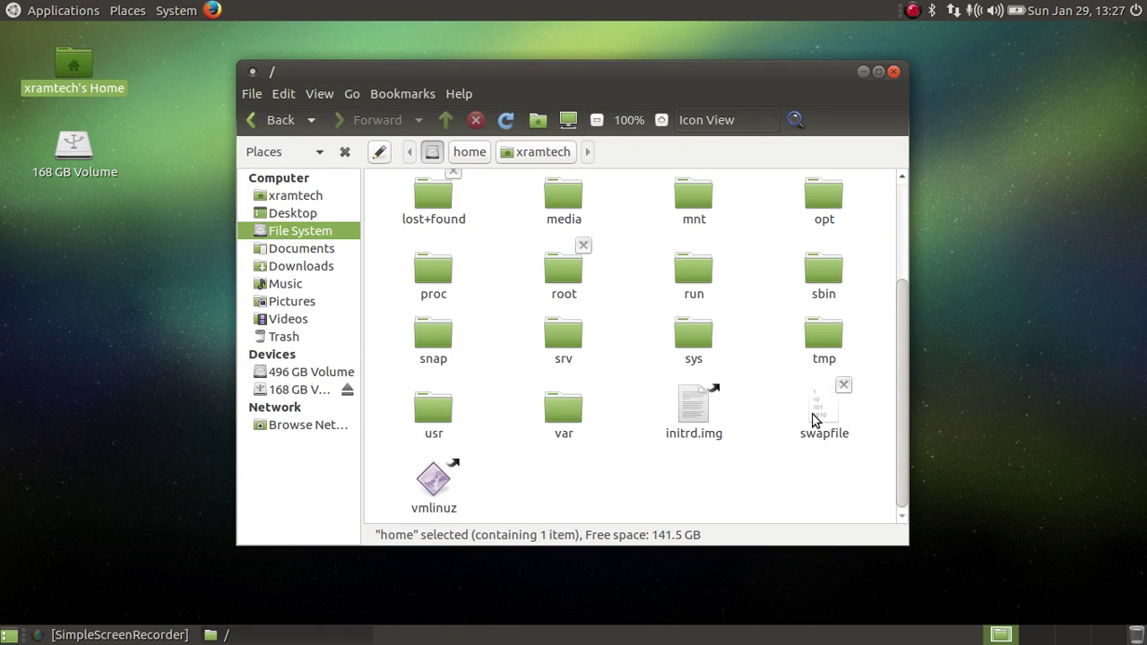
left_click(894, 72)
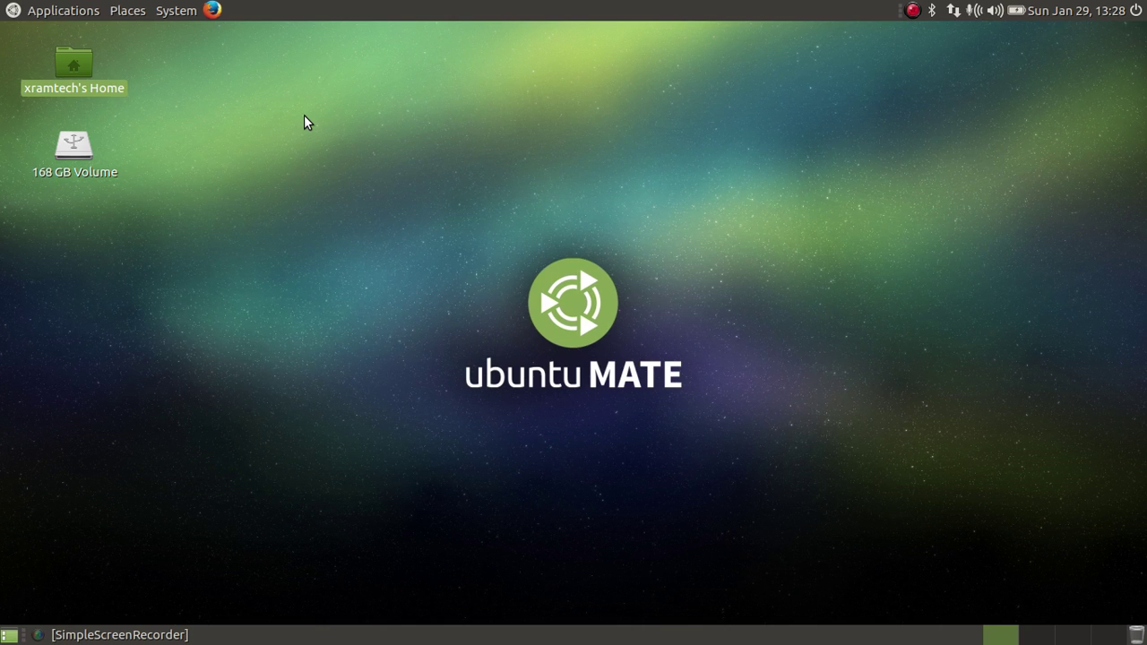
View the version information in About MATE and close it.
left_click(175, 10)
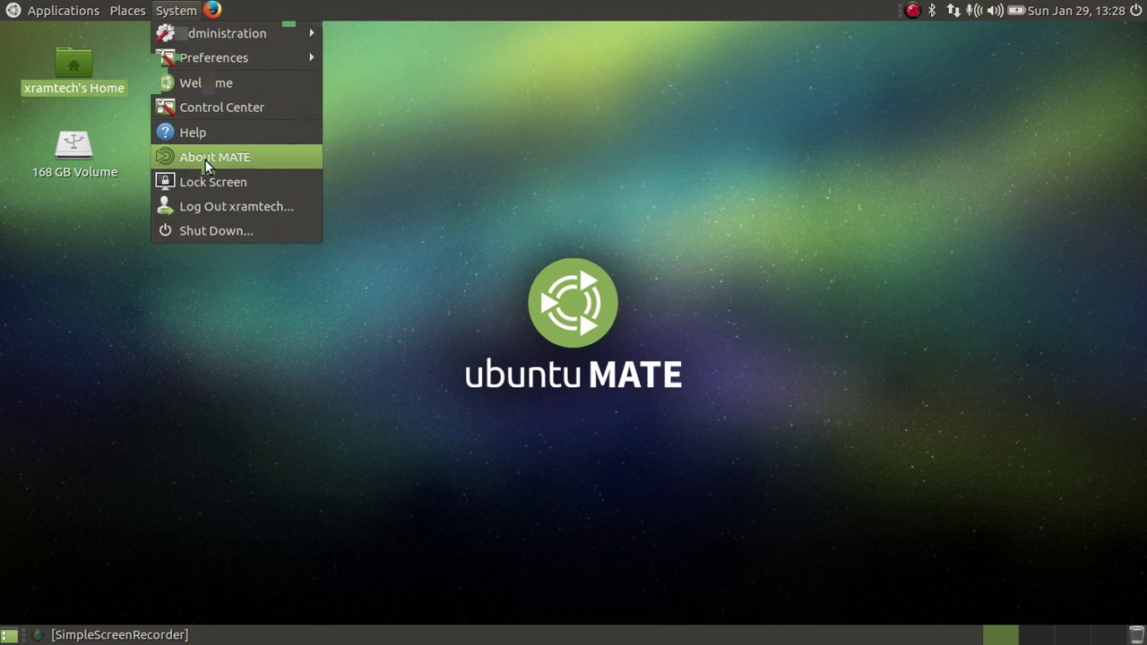
left_click(206, 160)
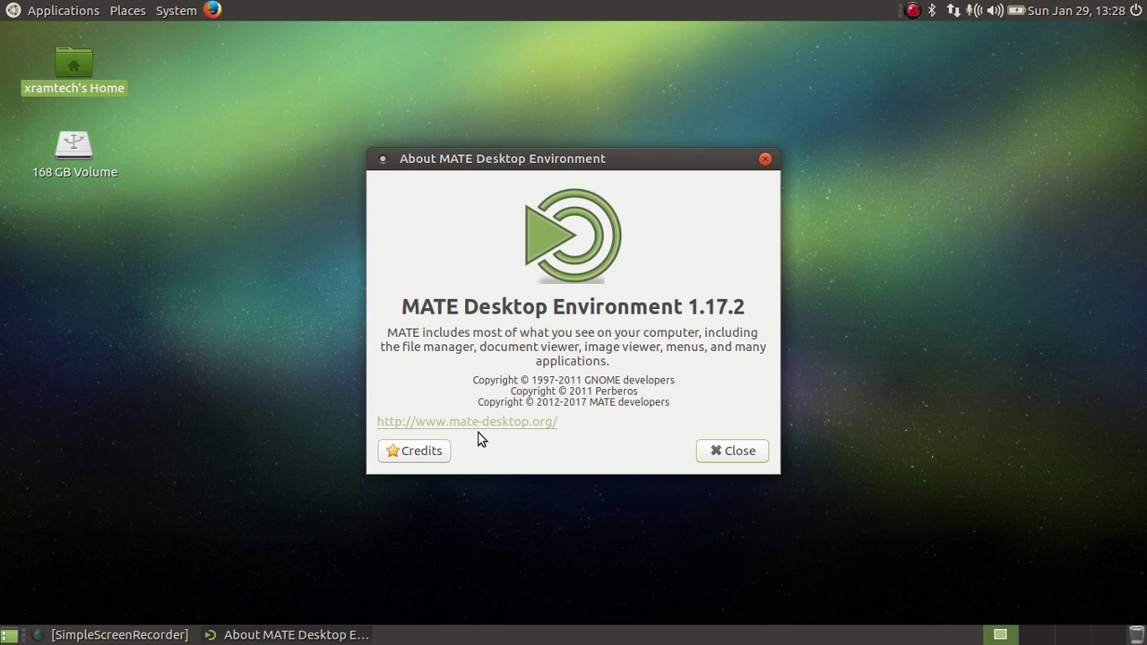
left_click(766, 160)
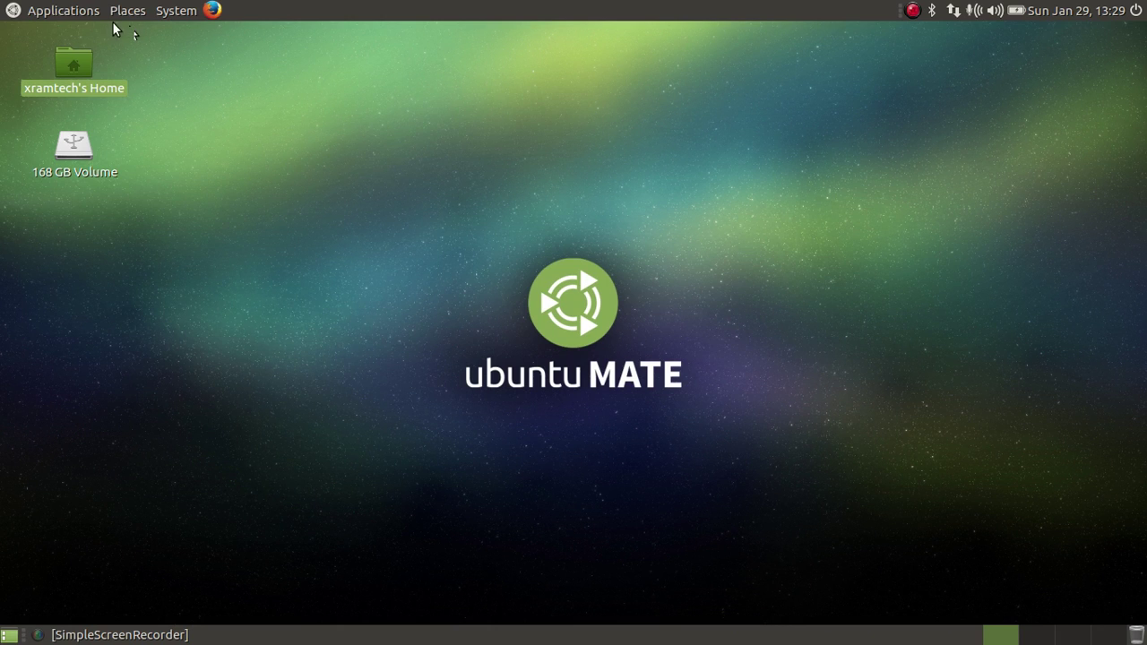
left_click(63, 11)
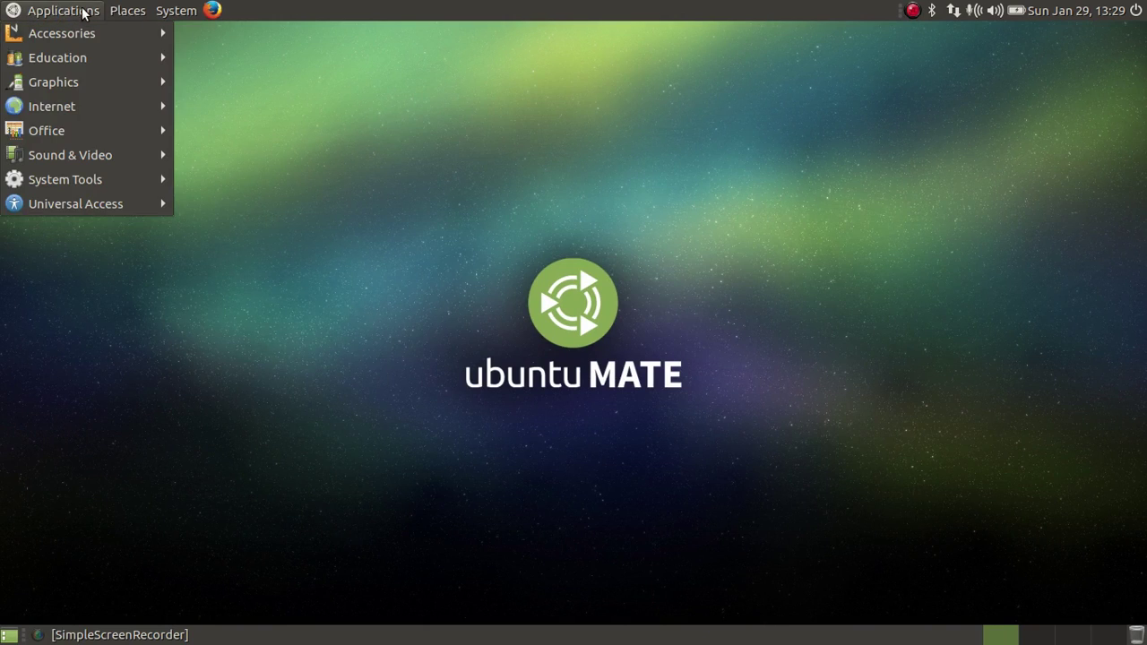
mouse_move(119, 10)
left_click(119, 10)
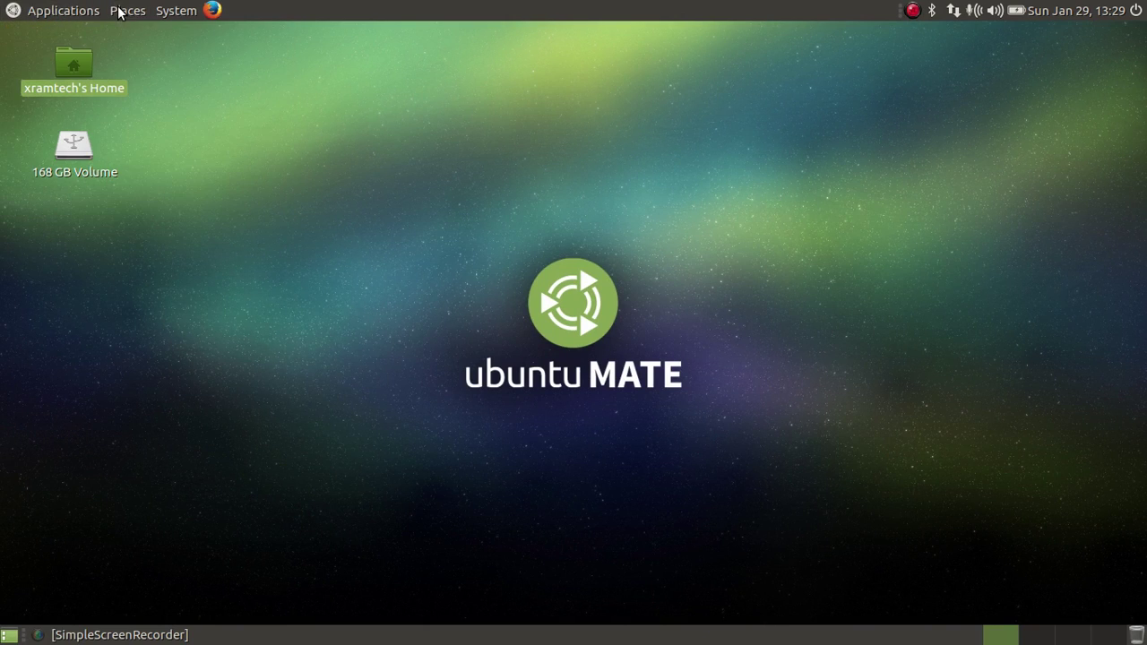
left_click(175, 10)
left_click(175, 11)
Look through the items that can be added to the upper desktop panel, including the menu applets, and close the list.
right_click(403, 12)
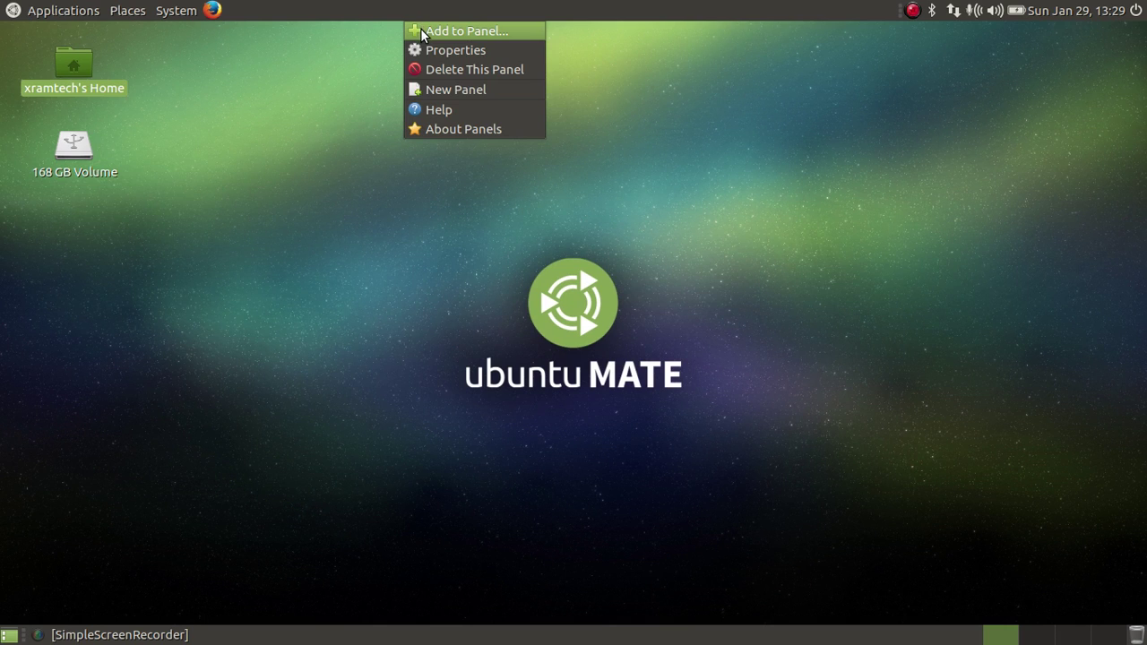
left_click(420, 33)
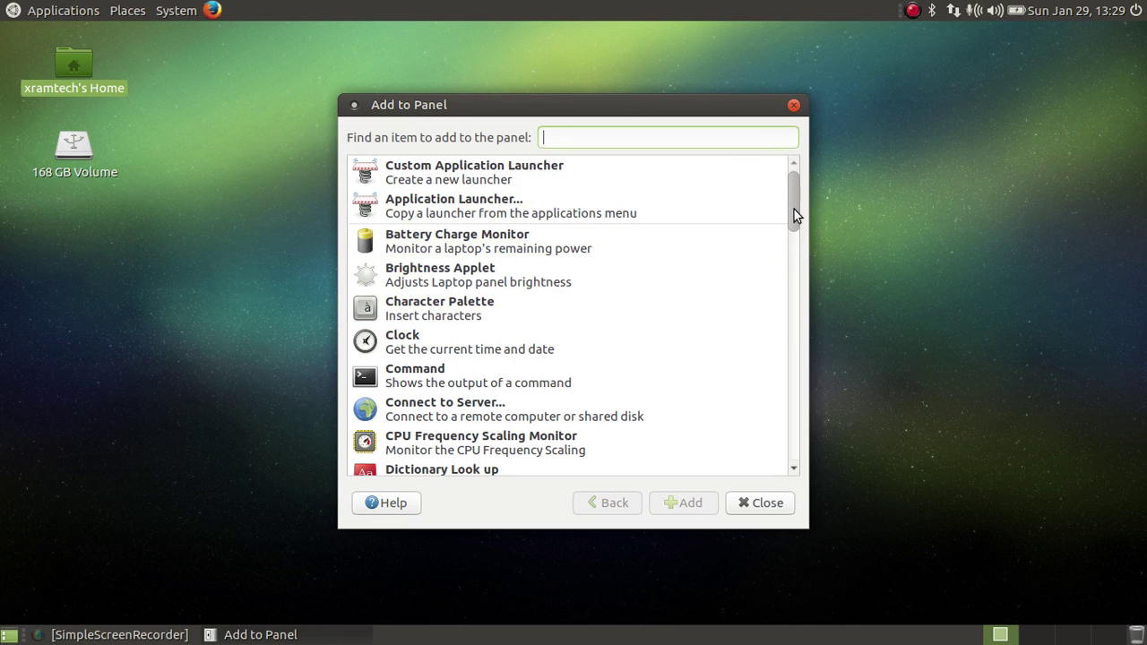
left_click_drag(792, 215, 787, 250)
left_click_drag(788, 261, 785, 340)
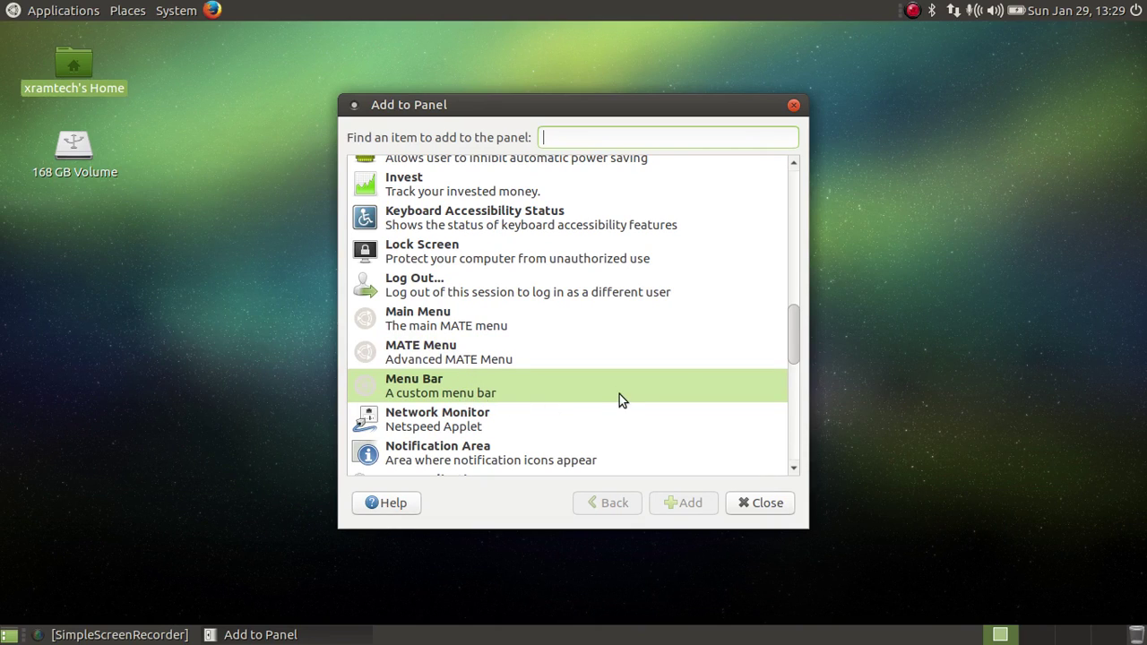
left_click_drag(796, 335, 783, 430)
left_click(794, 107)
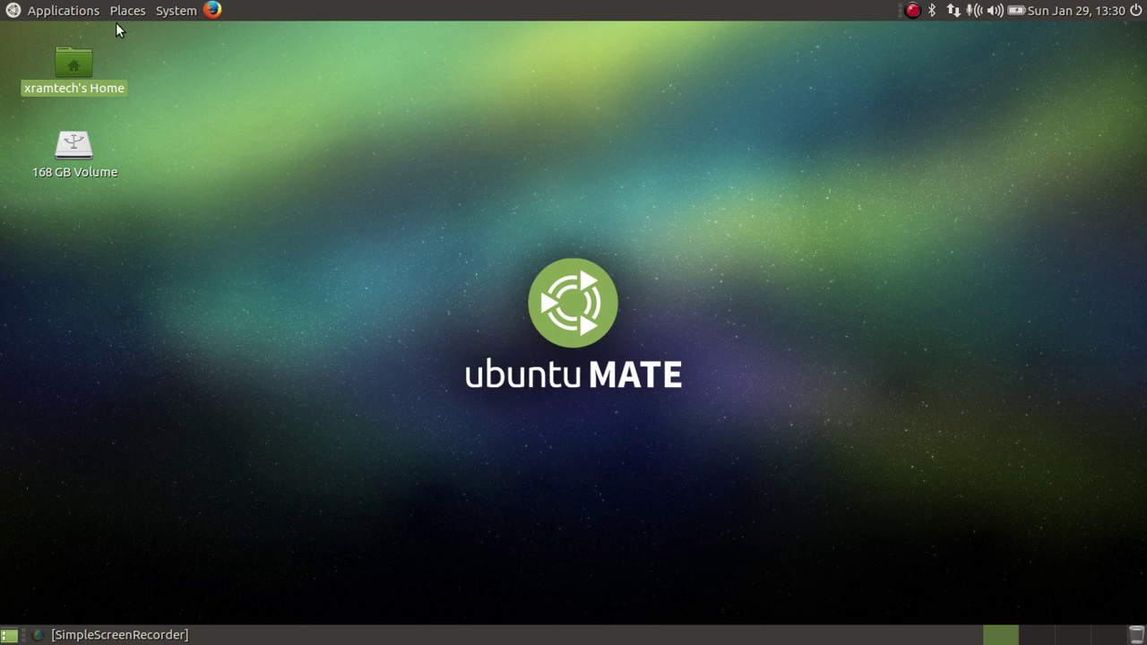
Open the Software Boutique from Ubuntu MATE Welcome and search its applications for "brisk".
left_click(83, 12)
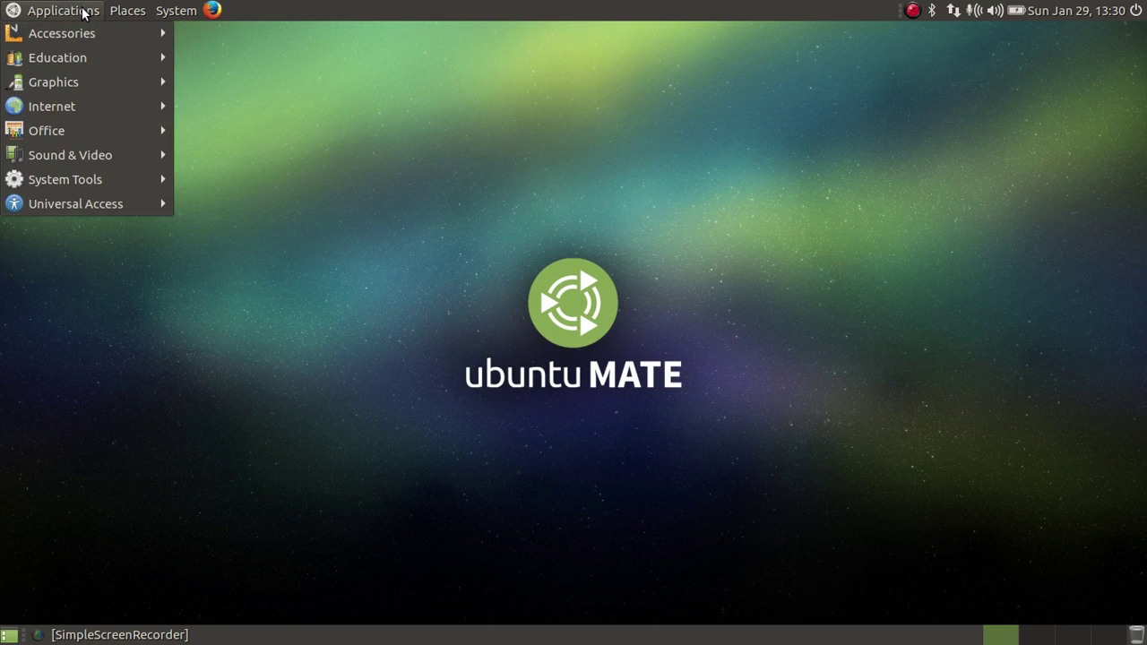
mouse_move(176, 11)
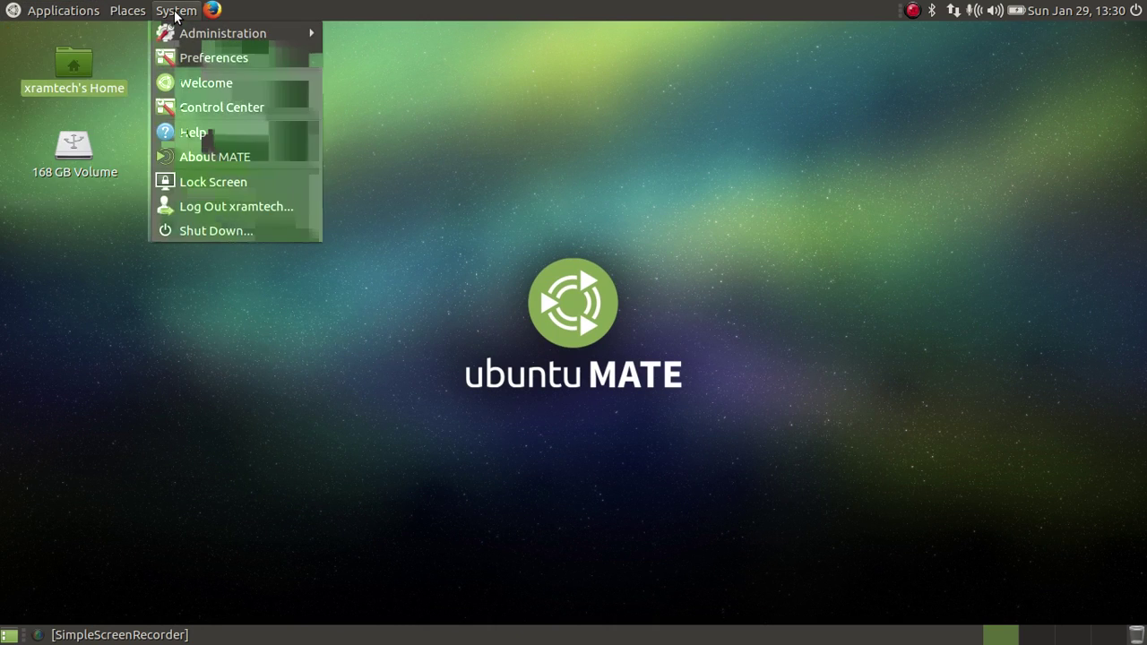
left_click(197, 89)
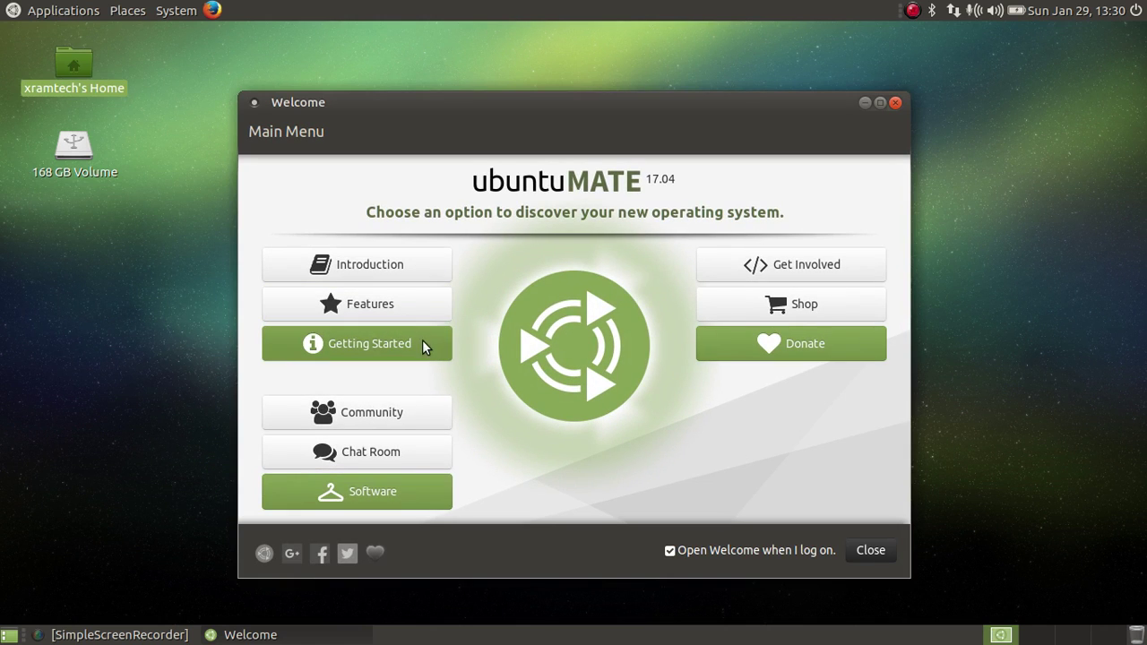
left_click(394, 491)
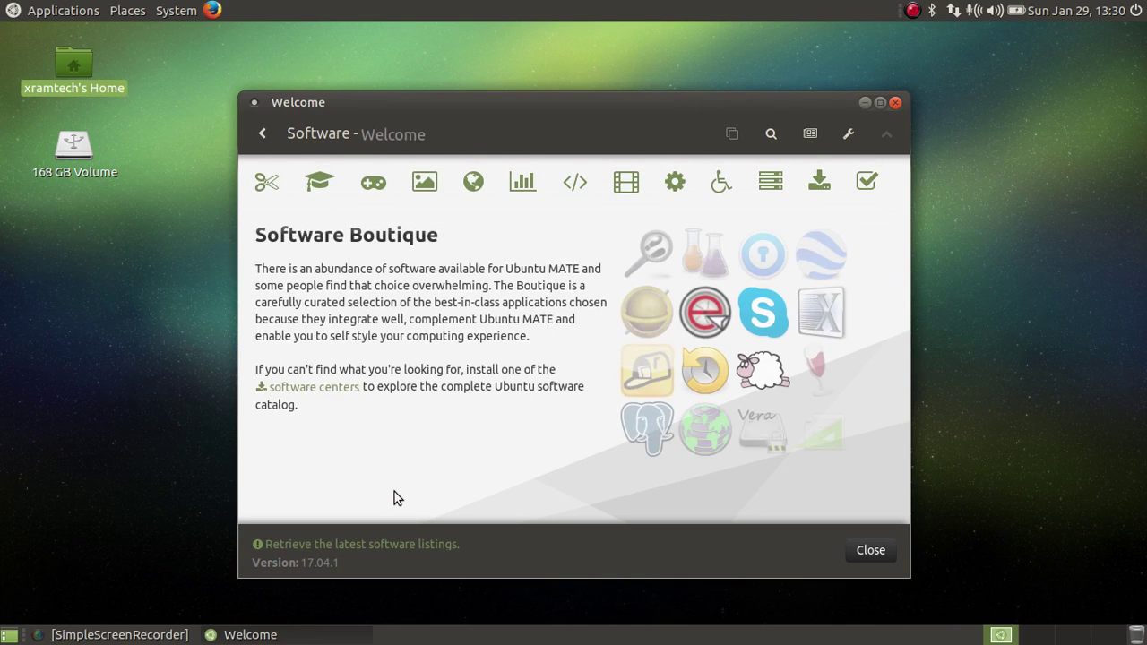
left_click(769, 133)
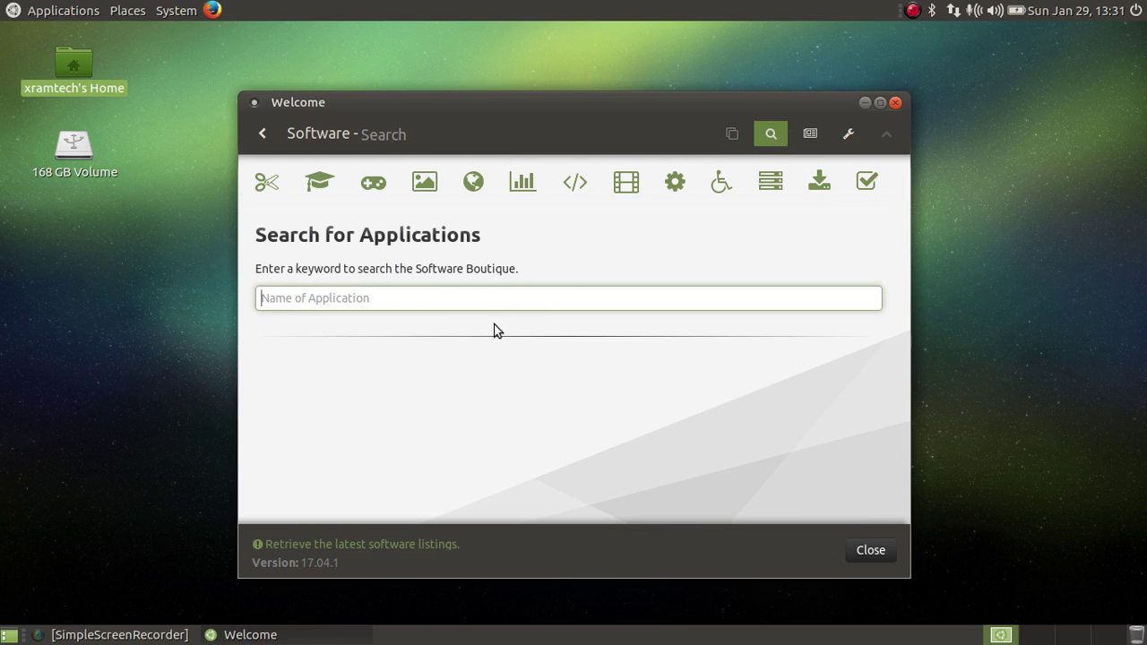
type("br")
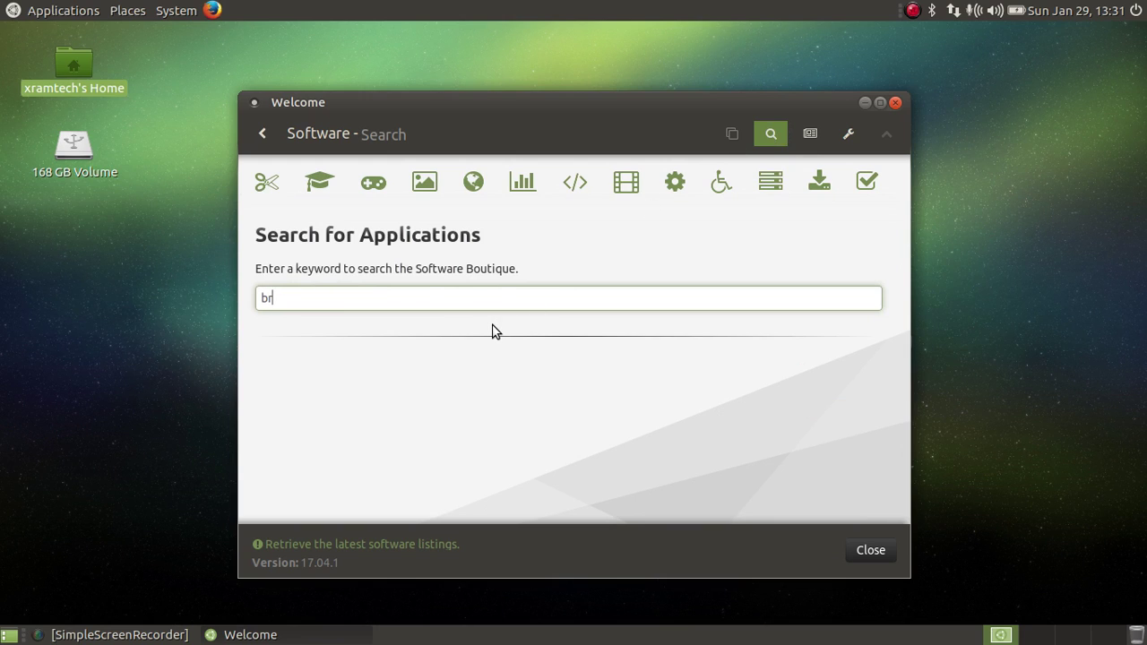
type("isk")
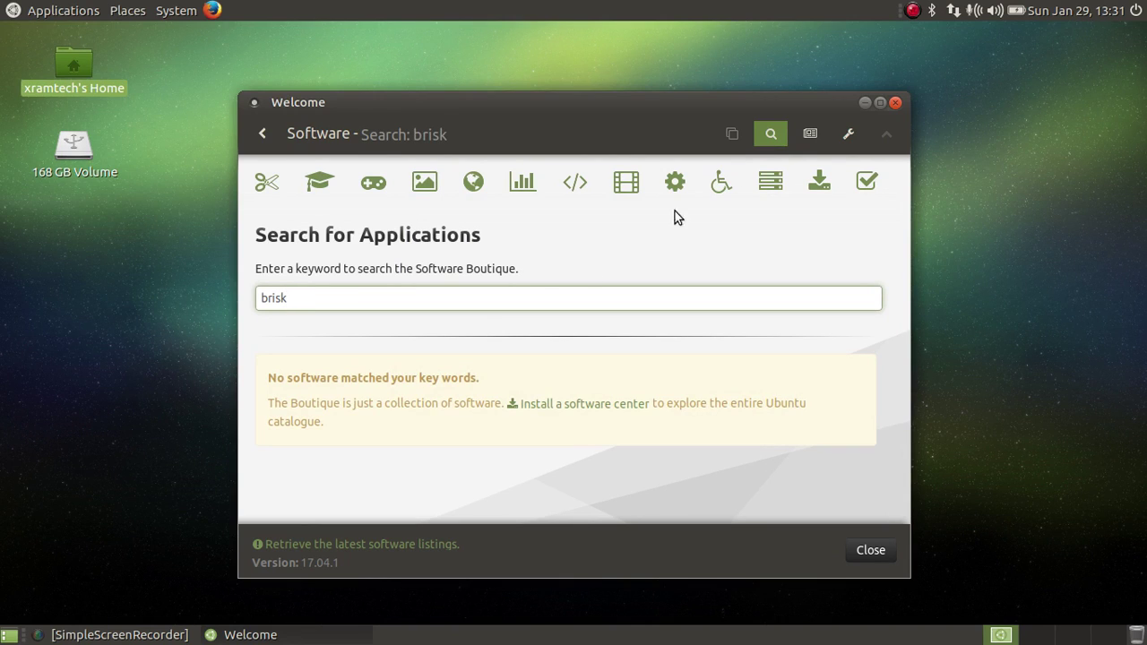
Leave the search in the Software Boutique and open its More Software category.
left_click(262, 133)
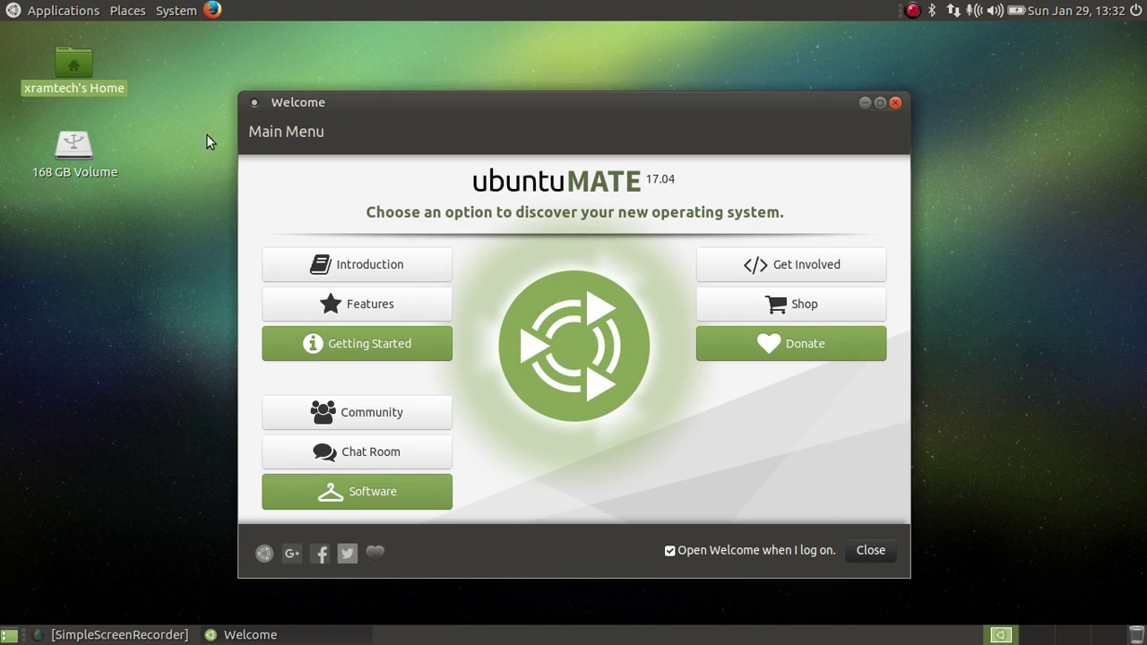
left_click(415, 500)
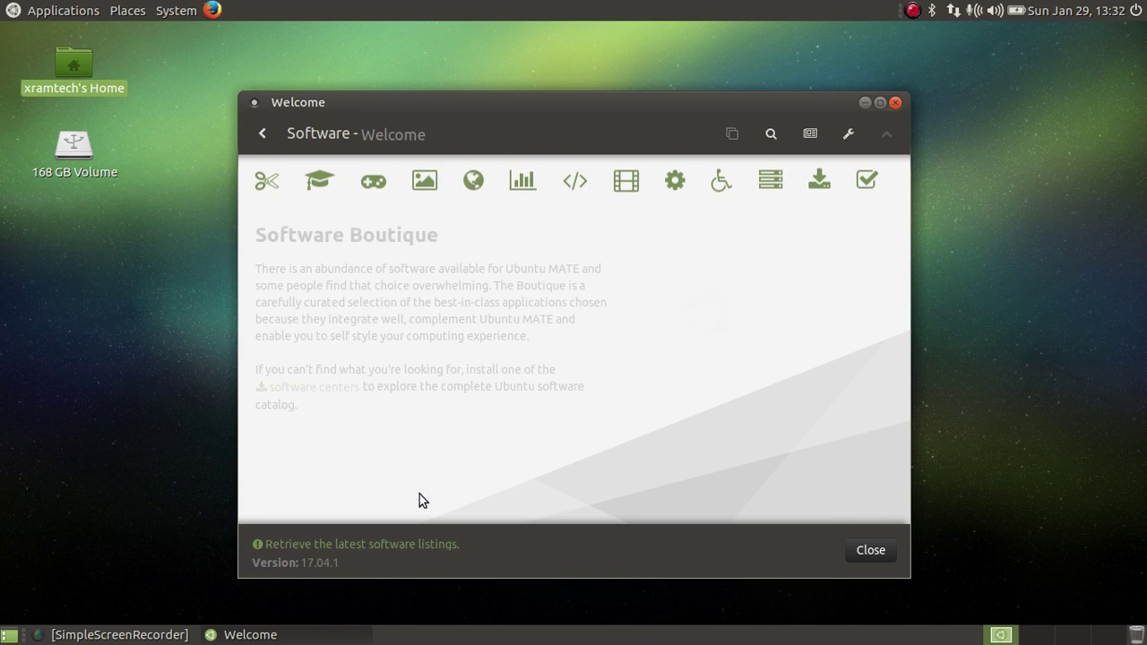
left_click(674, 181)
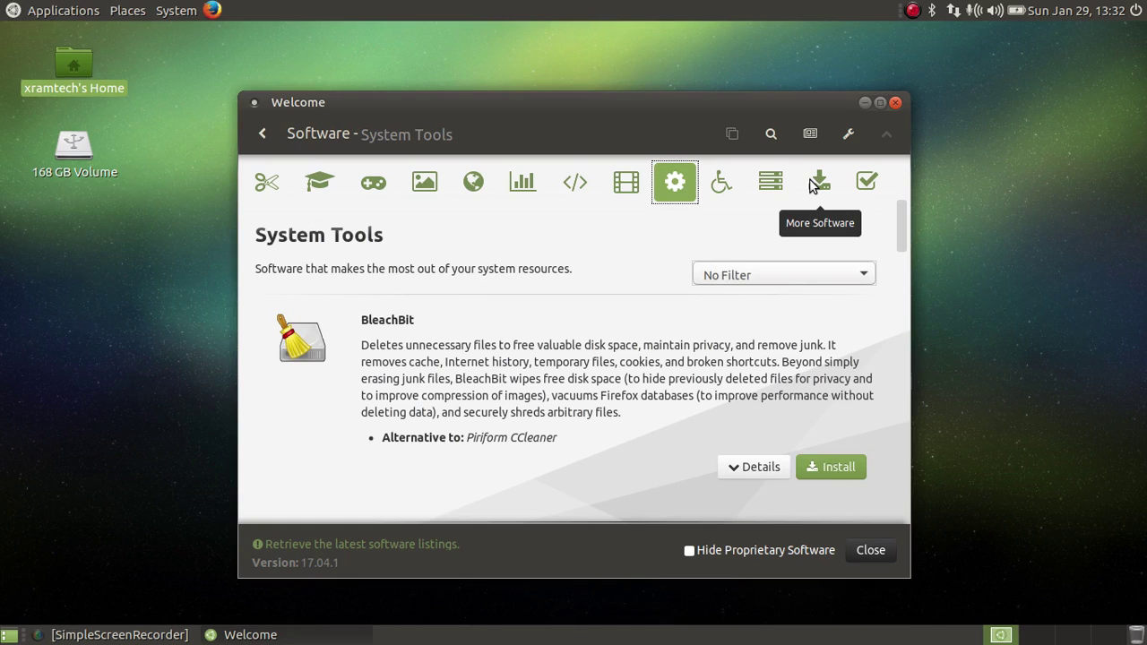
left_click(813, 185)
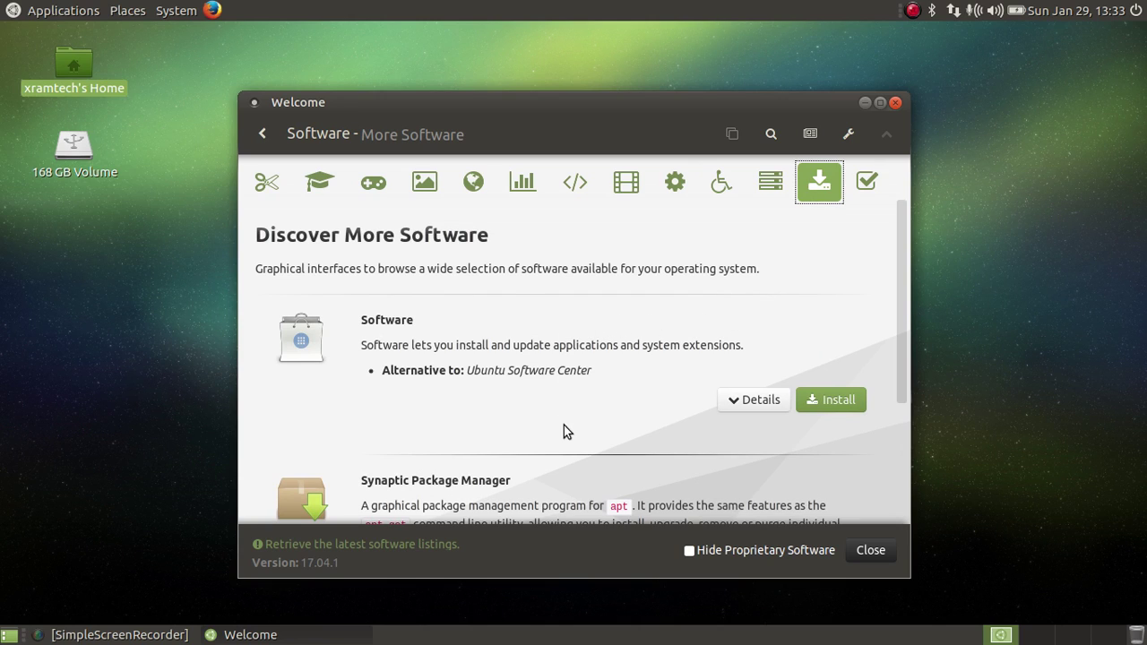
Install Synaptic Package Manager, authenticating with the account password, and close the Welcome window.
scroll(540, 475, "down", 3)
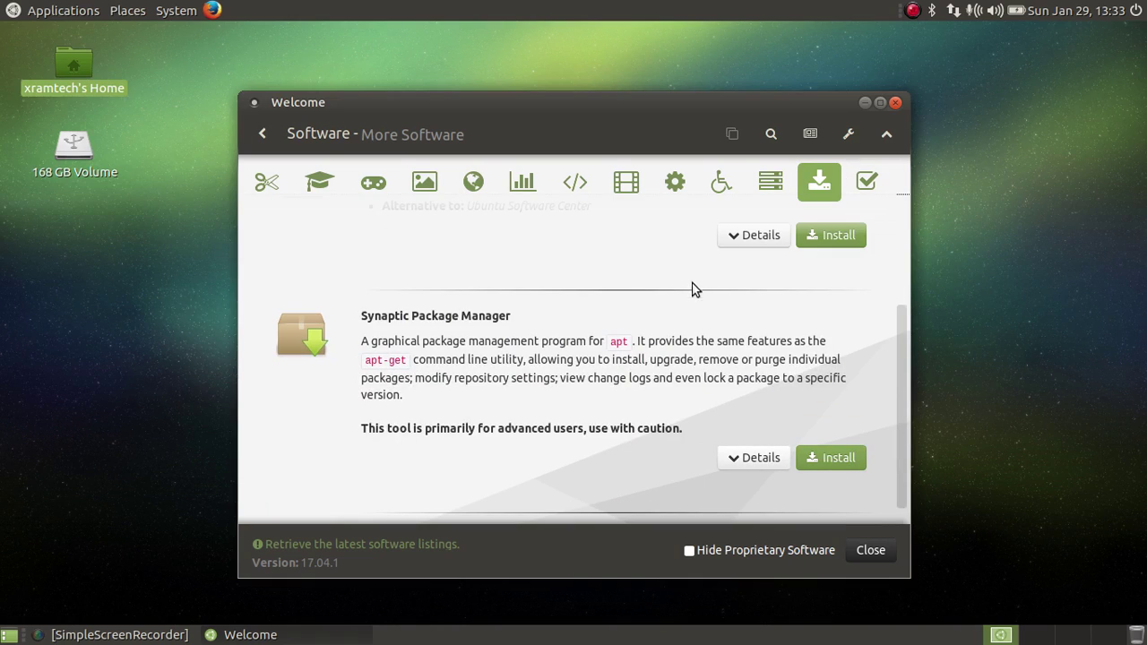
left_click(826, 460)
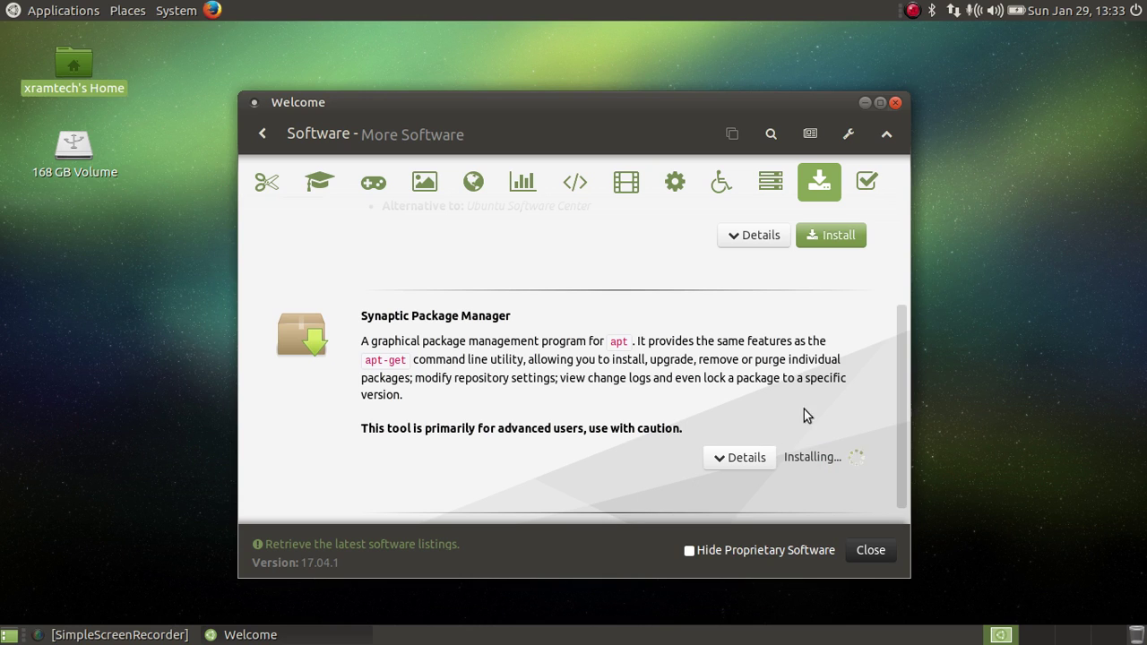
left_click_drag(900, 389, 899, 404)
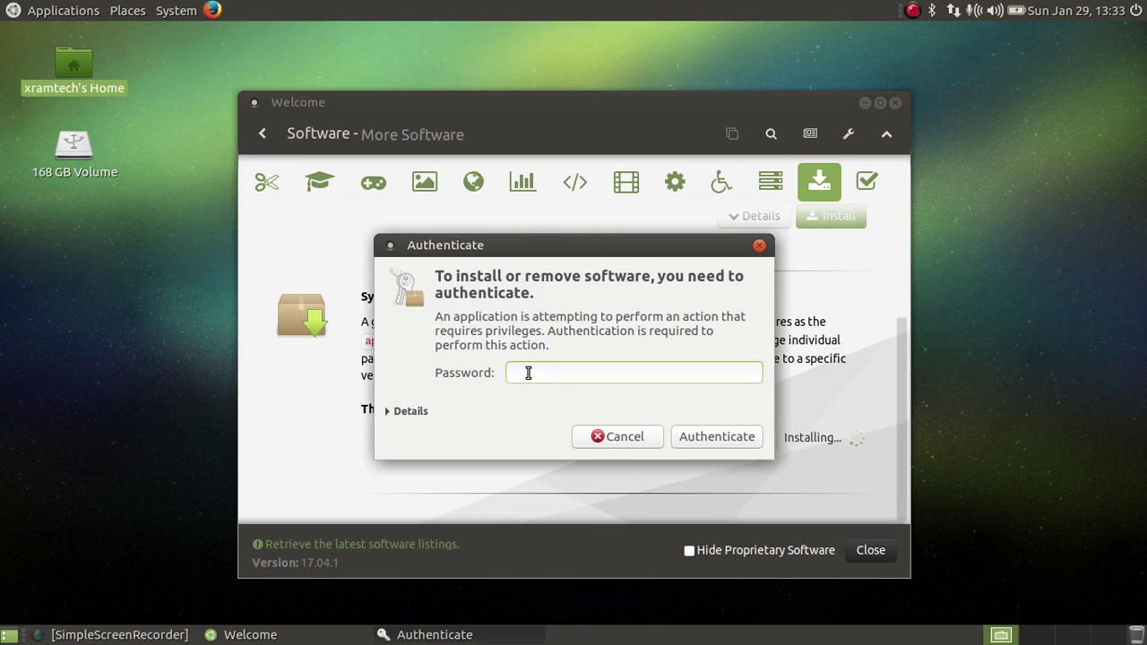
type("••••••••")
left_click(693, 437)
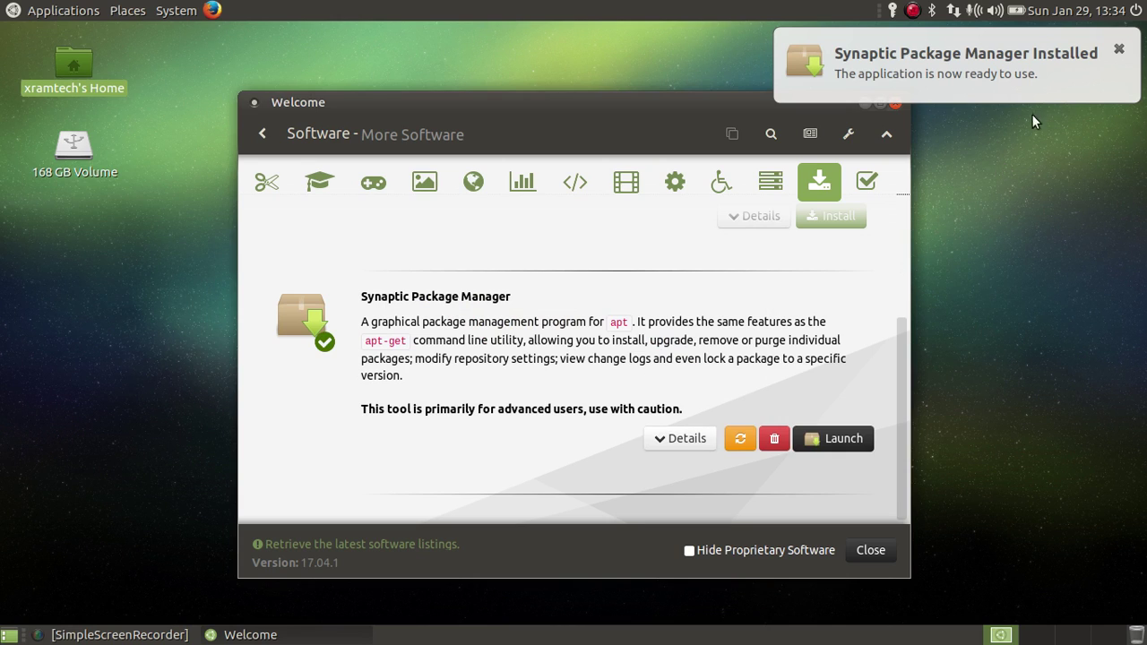
left_click(1118, 49)
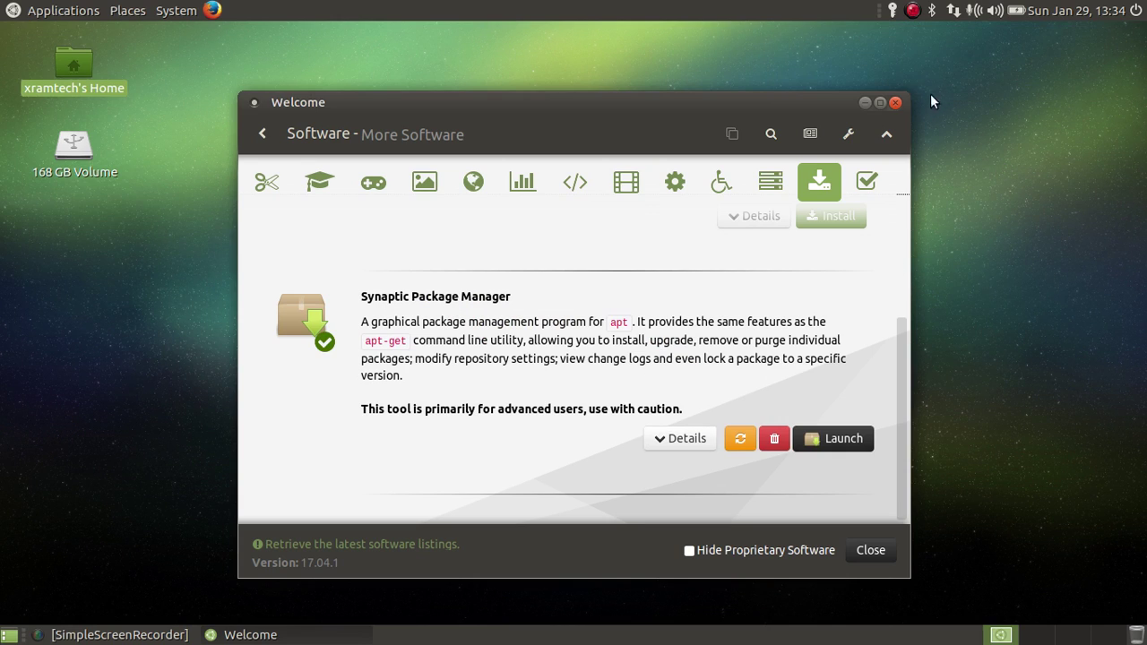
left_click(895, 102)
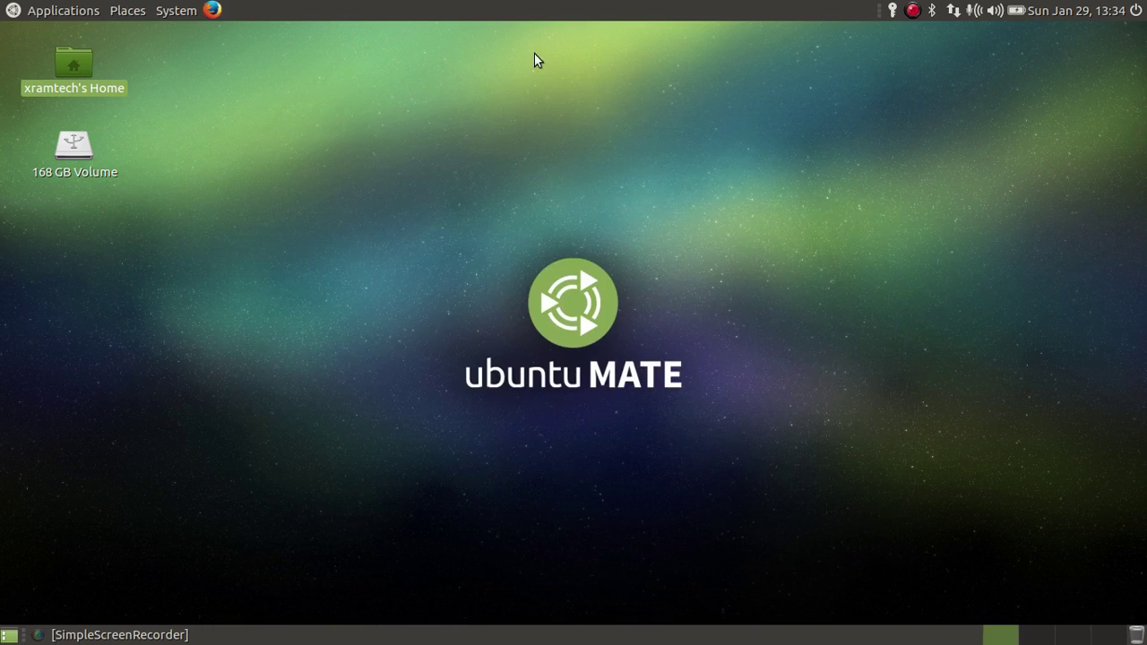
Launch Synaptic Package Manager with the account password, maximize its window and dismiss the quick introduction.
left_click(177, 10)
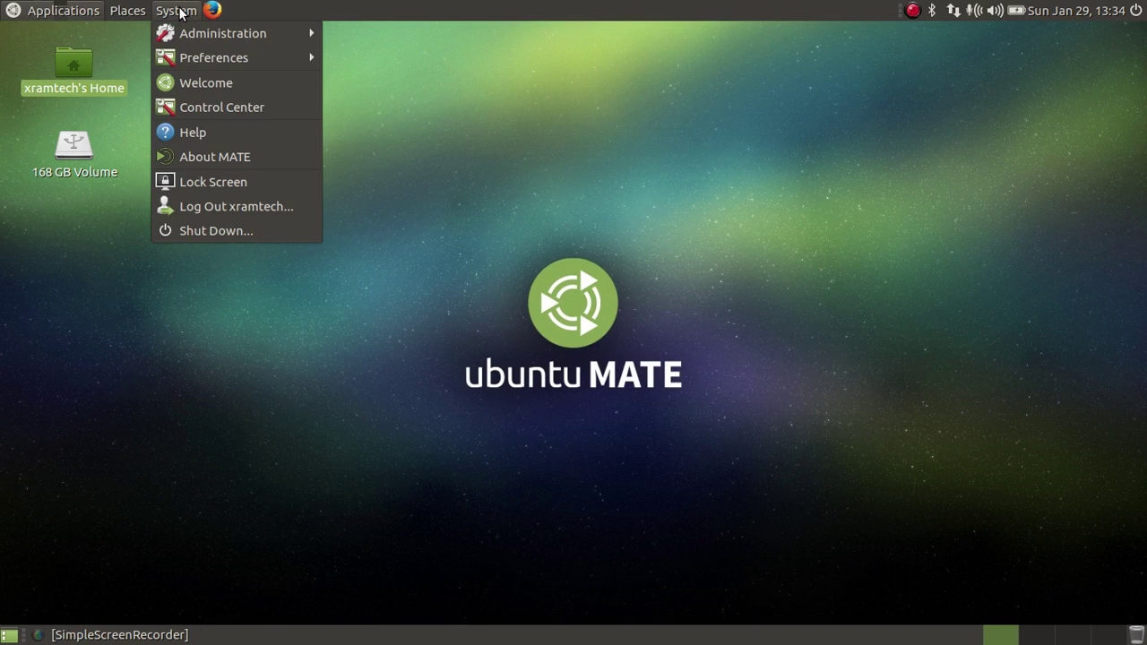
mouse_move(179, 31)
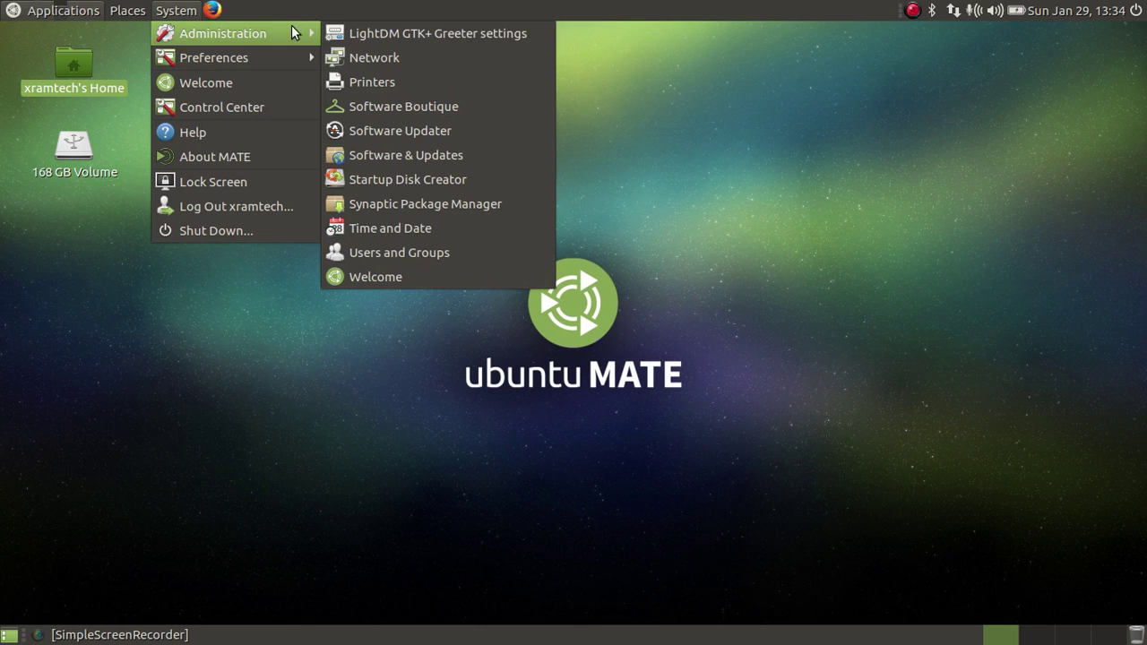
left_click(351, 206)
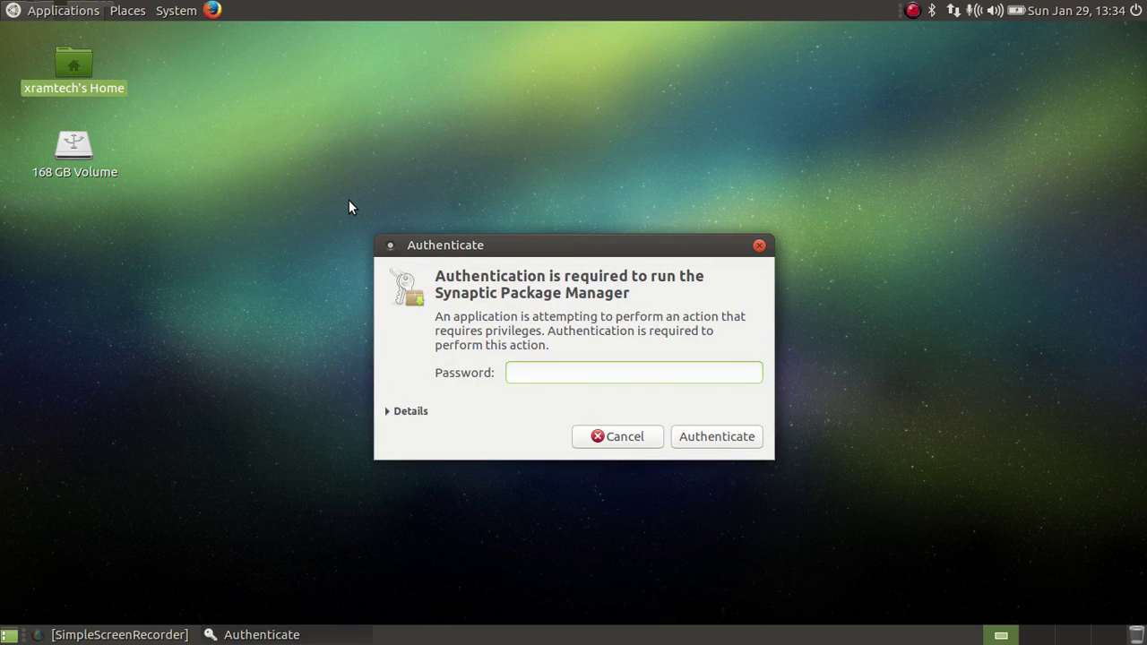
type("****")
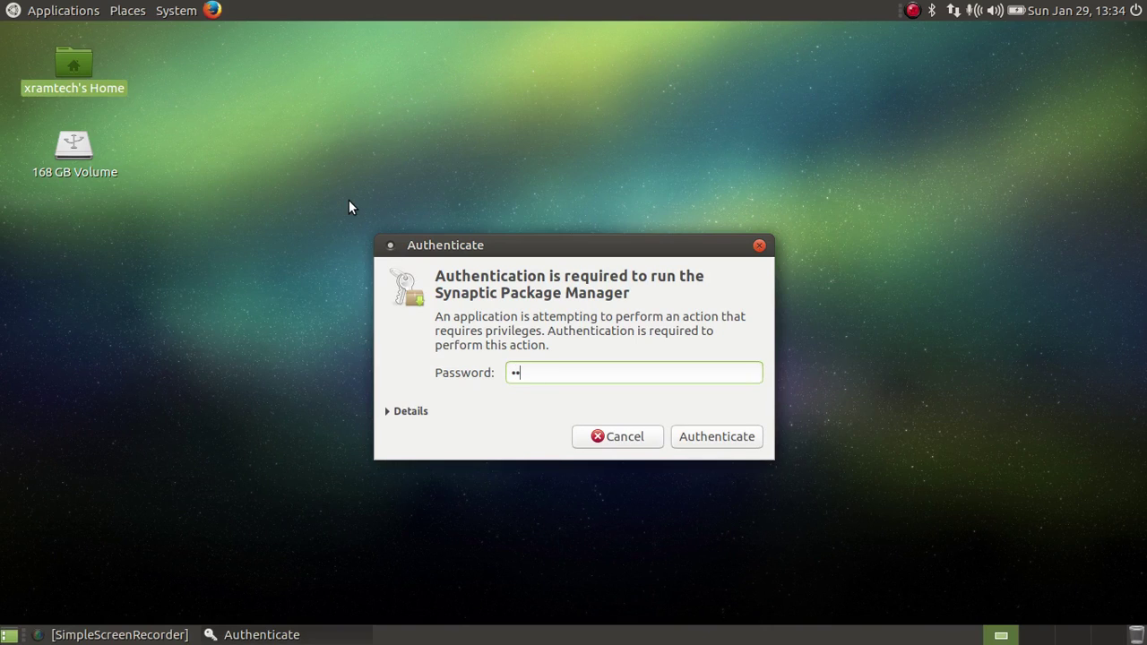
type("****")
left_click(690, 439)
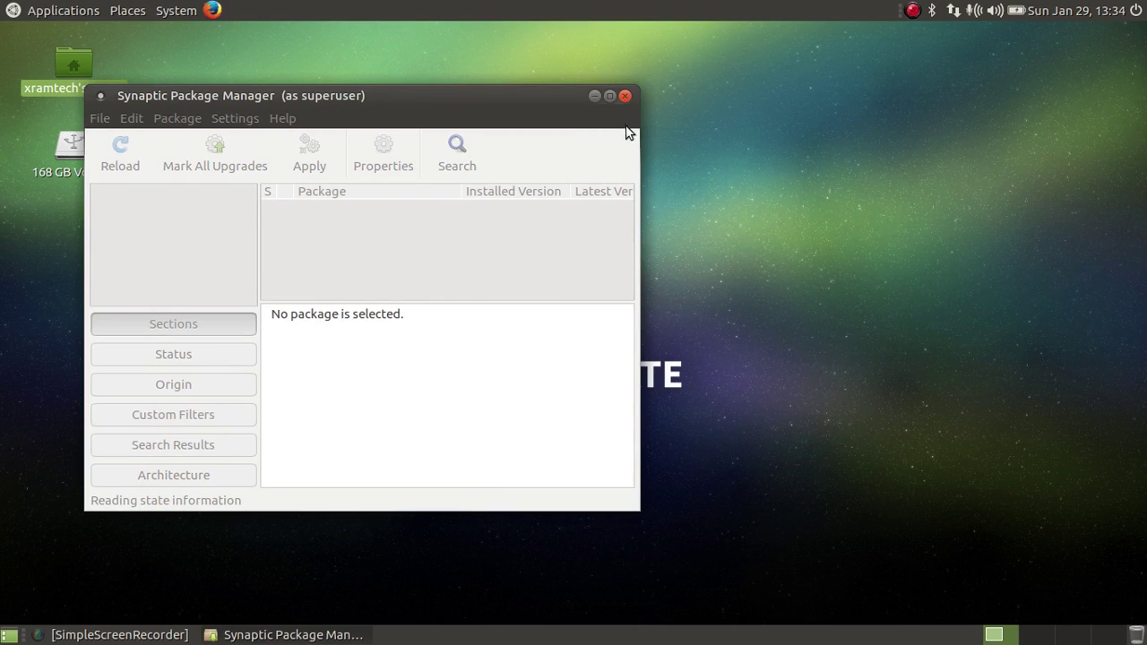
left_click(608, 96)
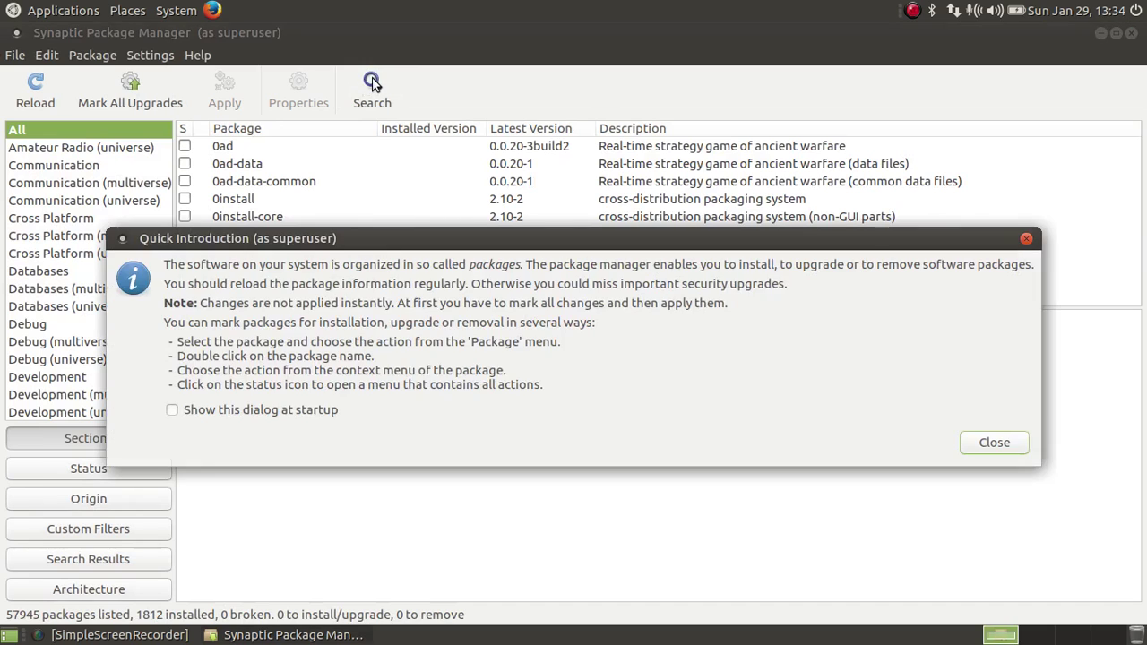
left_click(1026, 241)
Search the package names and descriptions for "brisk".
left_click(372, 81)
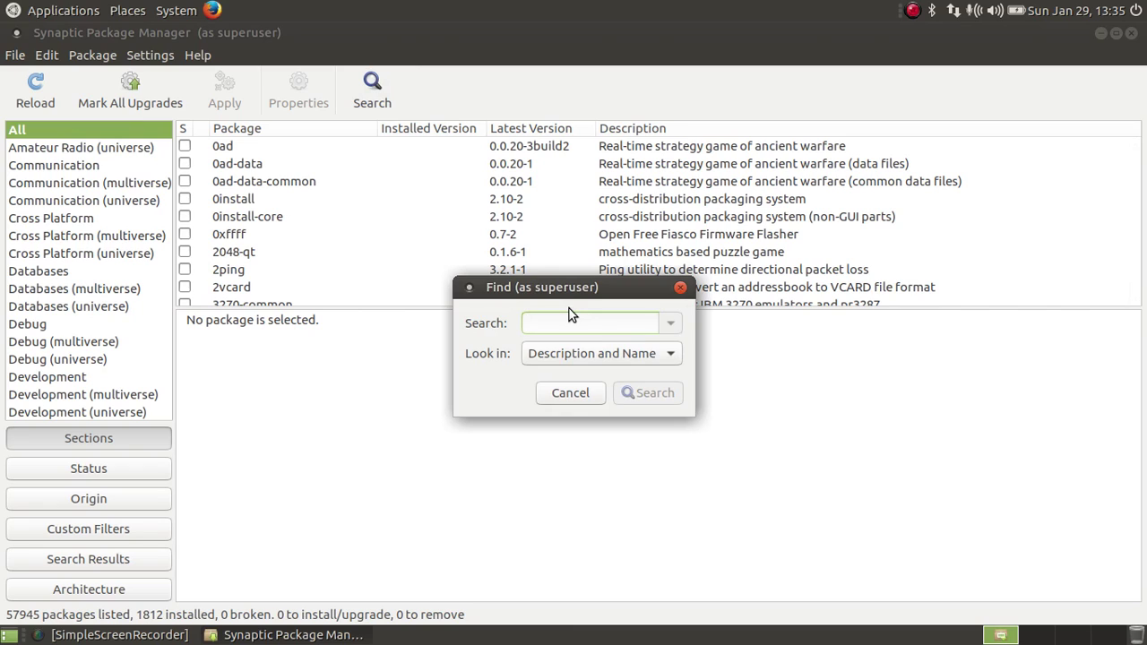
type("brisk")
left_click(640, 391)
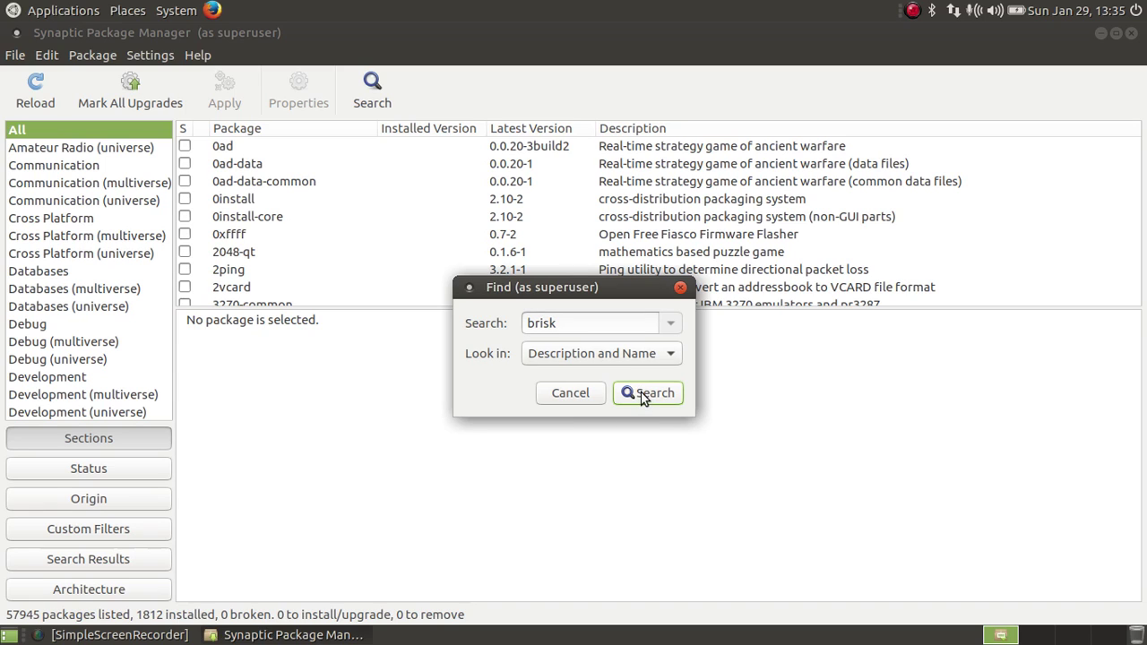
left_click(641, 394)
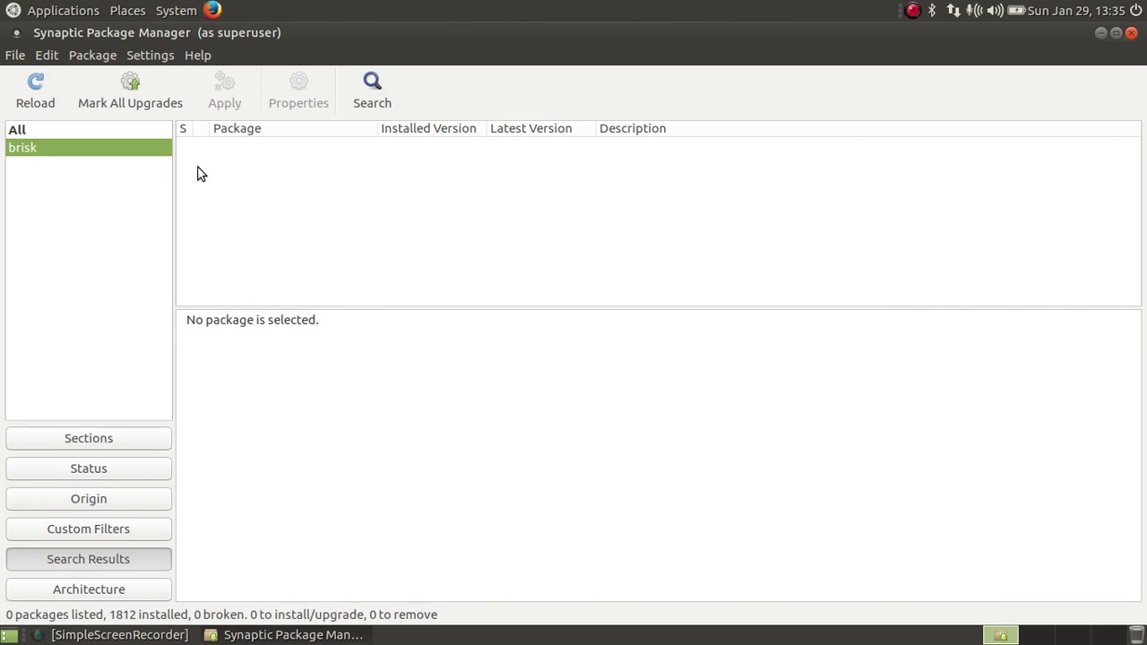
Search the package names and descriptions for "menu".
key("ctrl+f")
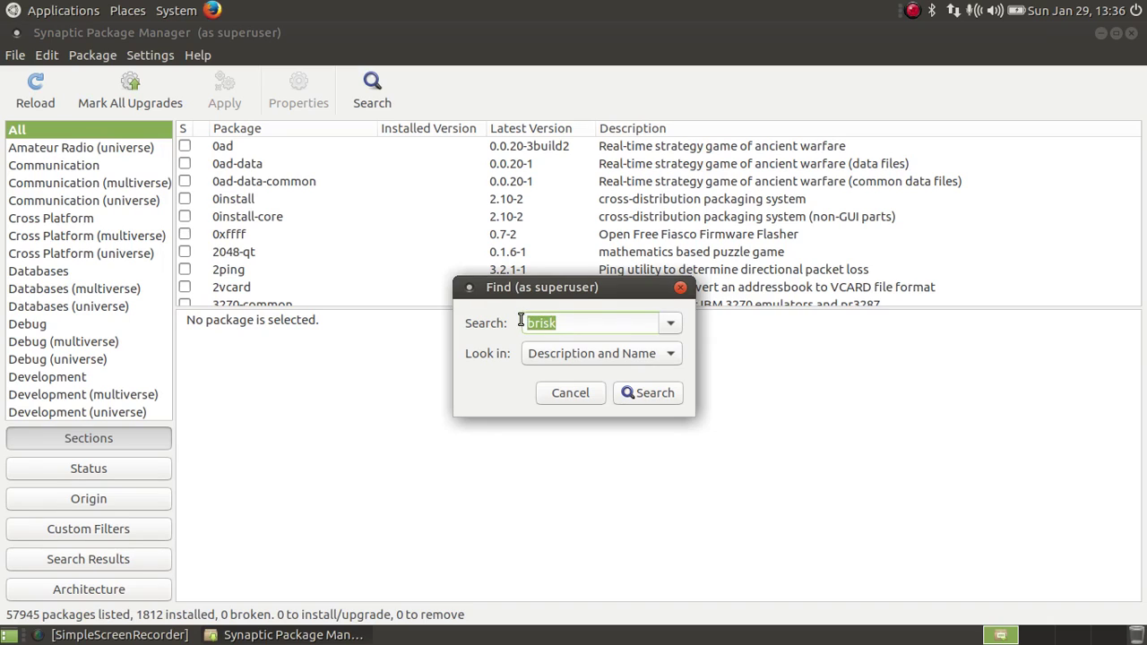
type("menu")
left_click(636, 394)
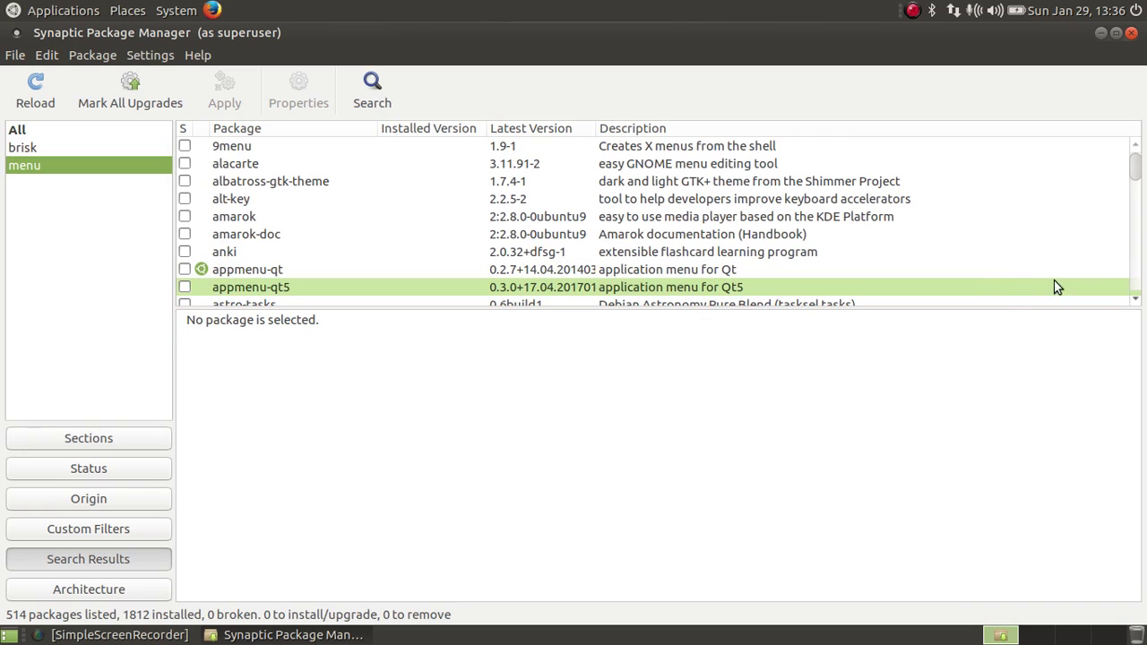
Look through the packages found for "menu", including the MATE entries, and close Synaptic Package Manager.
left_click(1137, 302)
left_click_drag(1136, 302, 1136, 303)
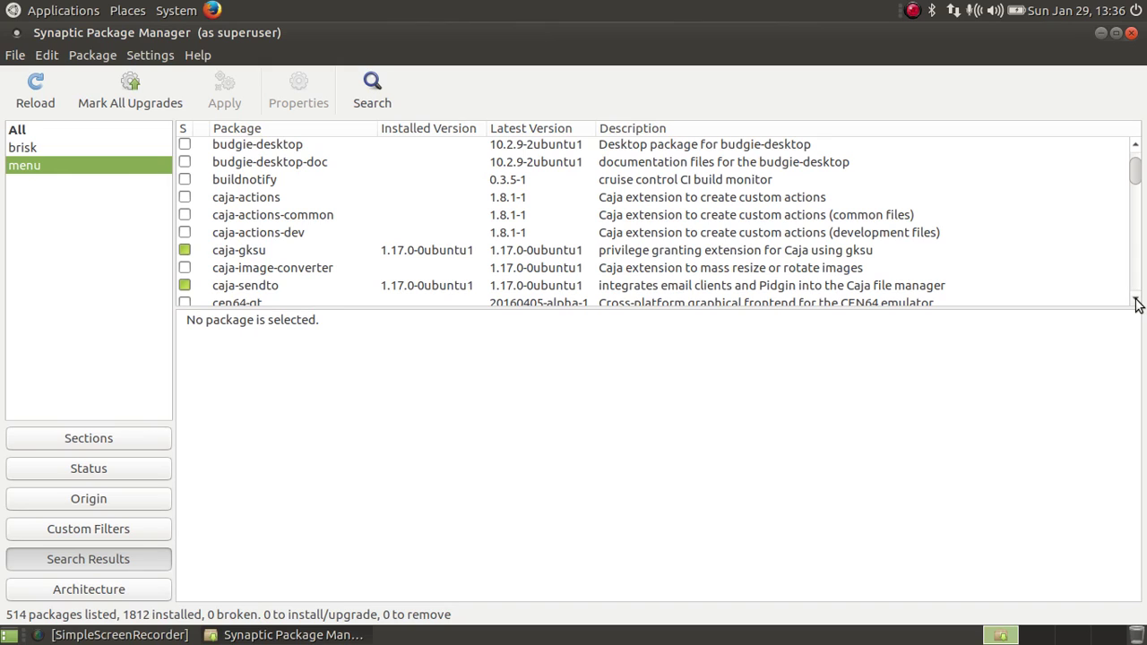
left_click_drag(1136, 303, 1136, 303)
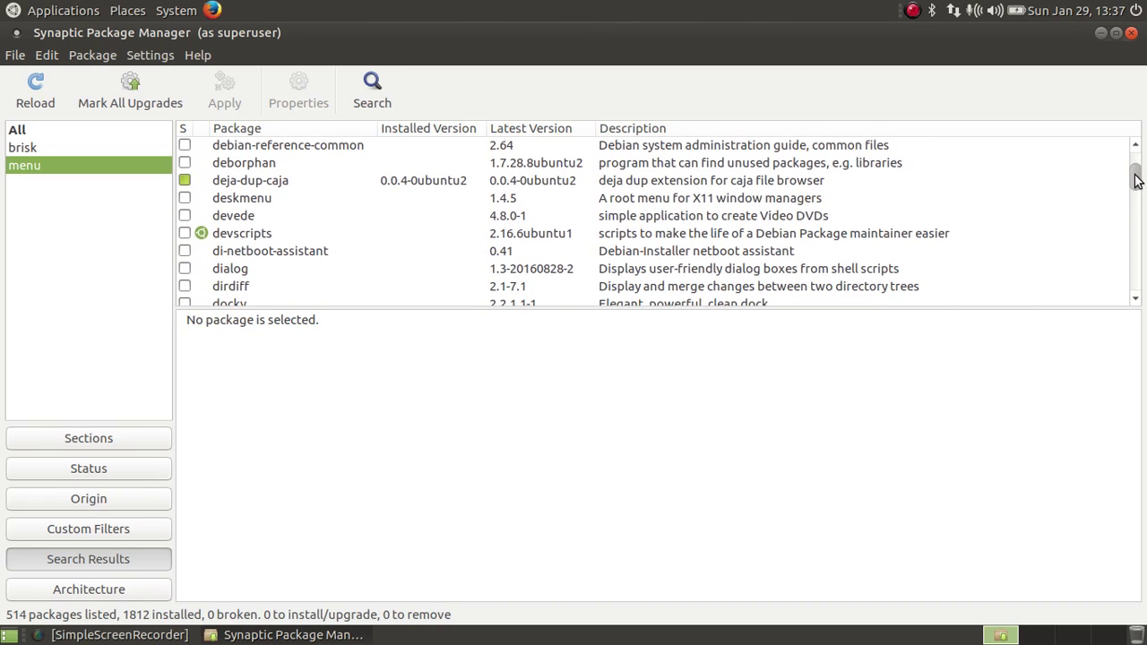
scroll(1137, 179, "down", 4)
scroll(1136, 179, "down", 10)
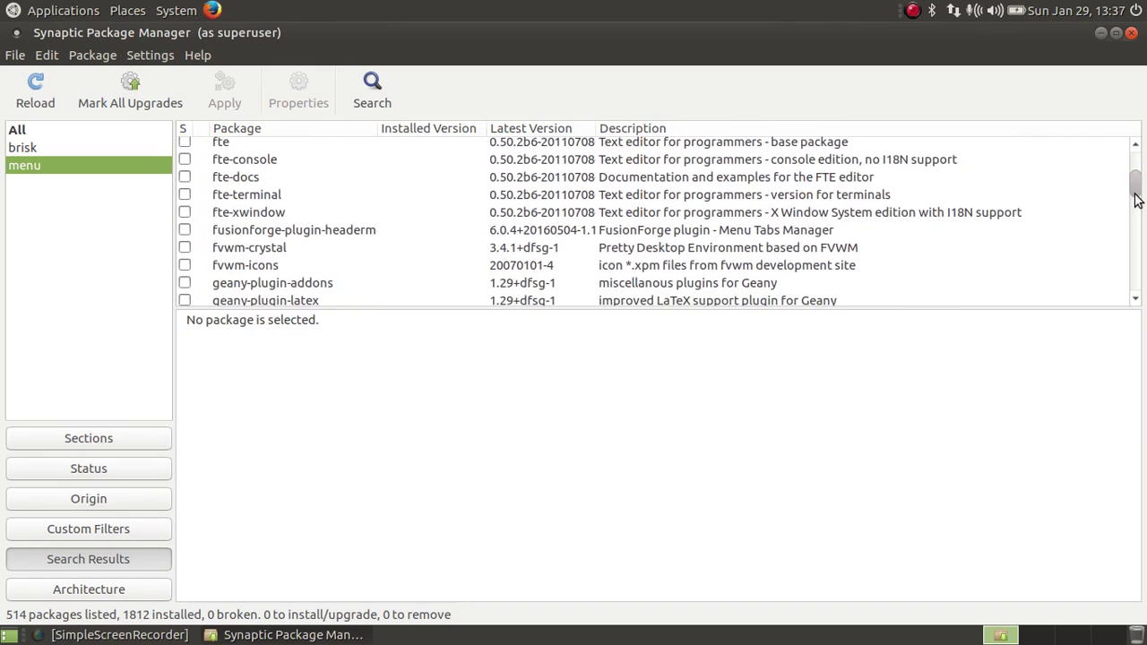
scroll(1137, 247, "down", 3)
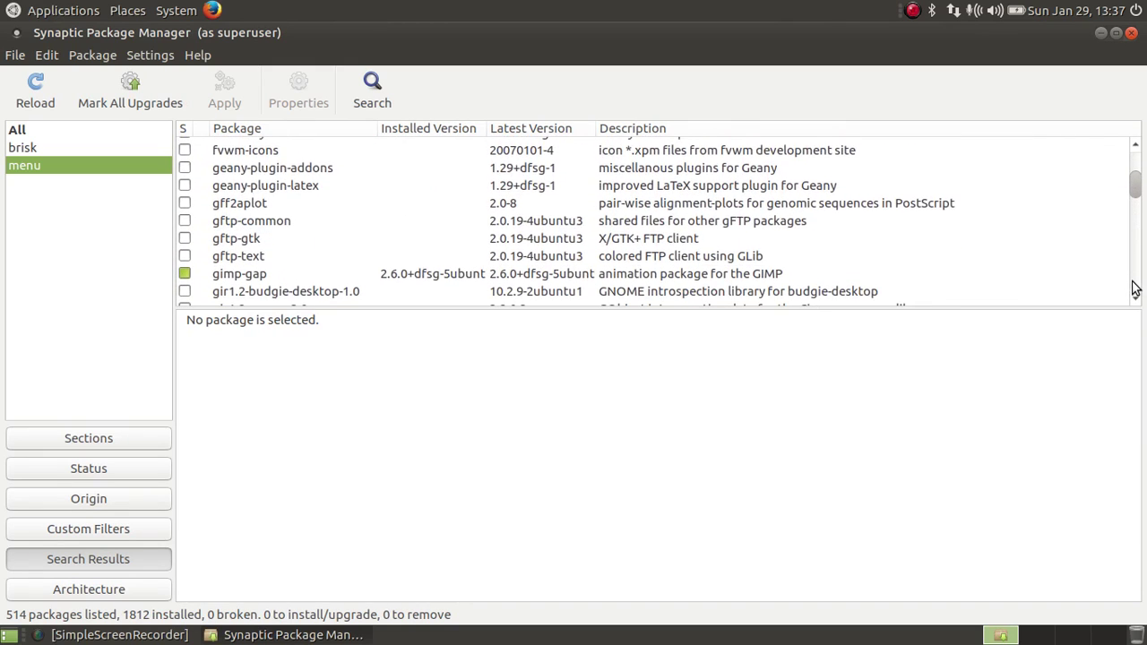
scroll(1135, 193, "down", 8)
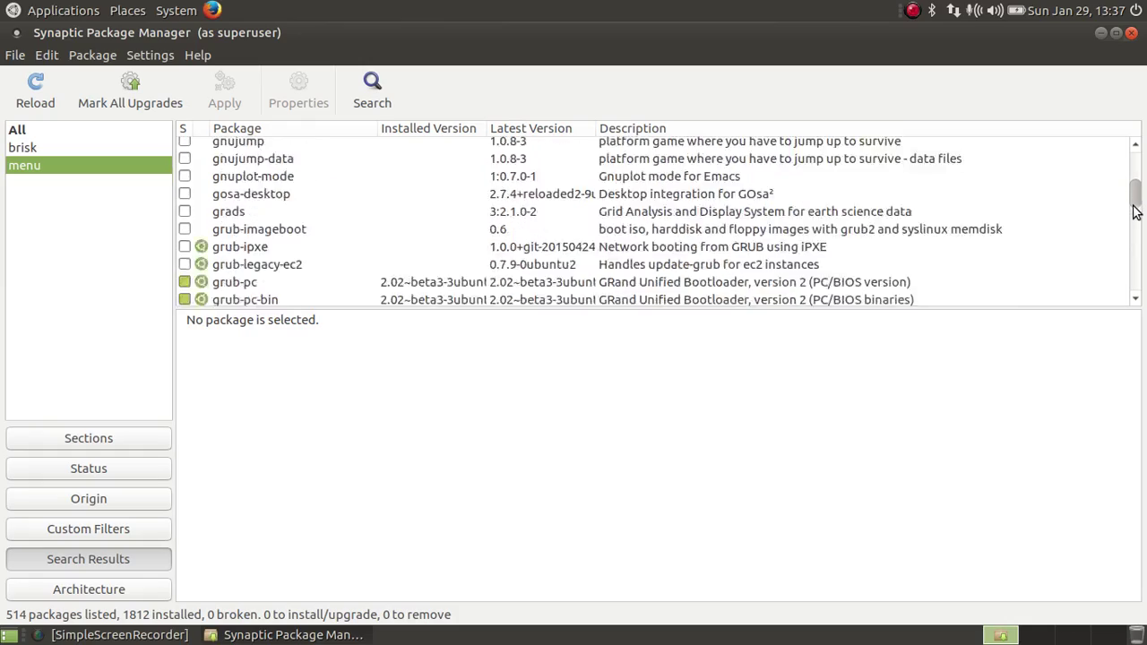
left_click_drag(1135, 208, 1135, 248)
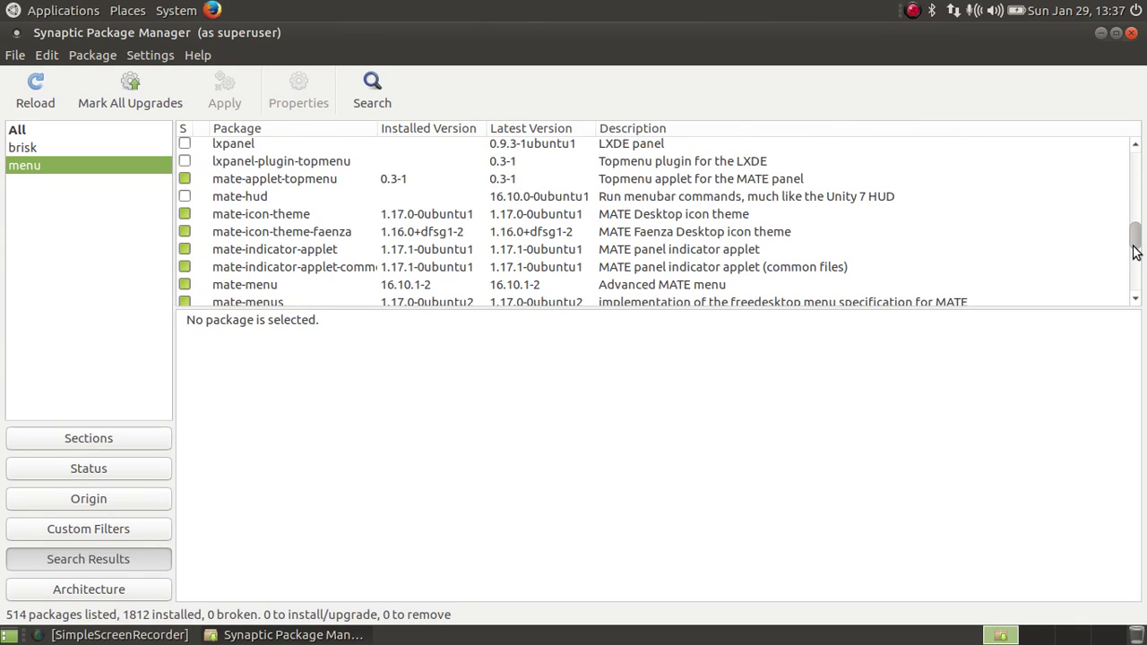
left_click(1135, 304)
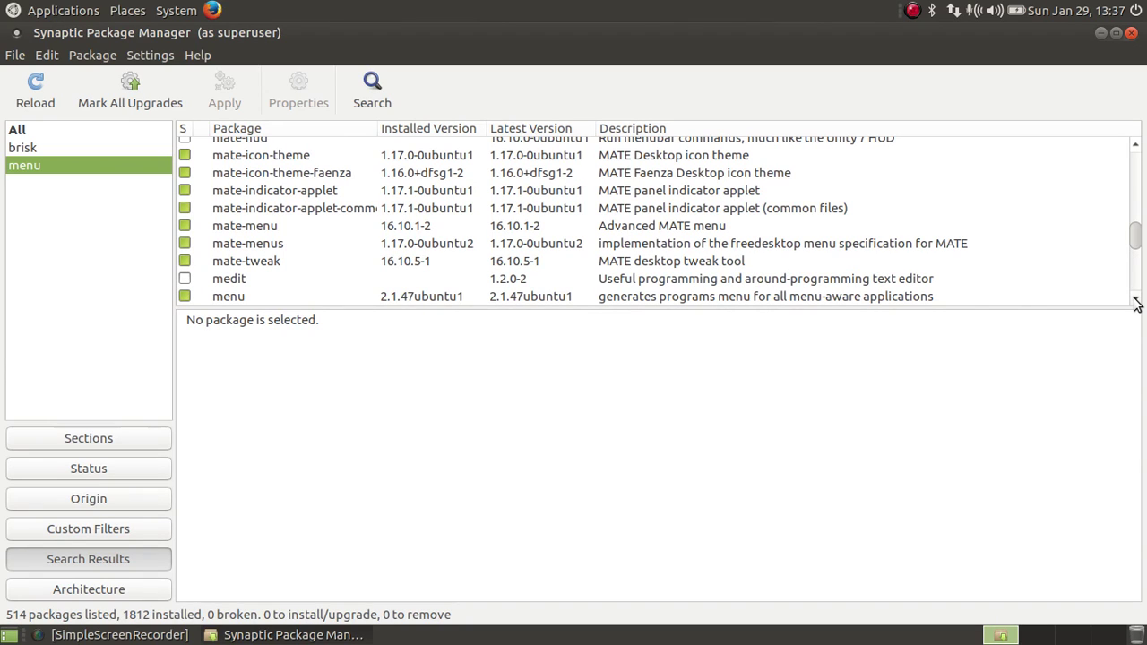
scroll(1136, 304, "down", 3)
scroll(1136, 304, "down", 3)
scroll(1135, 304, "down", 3)
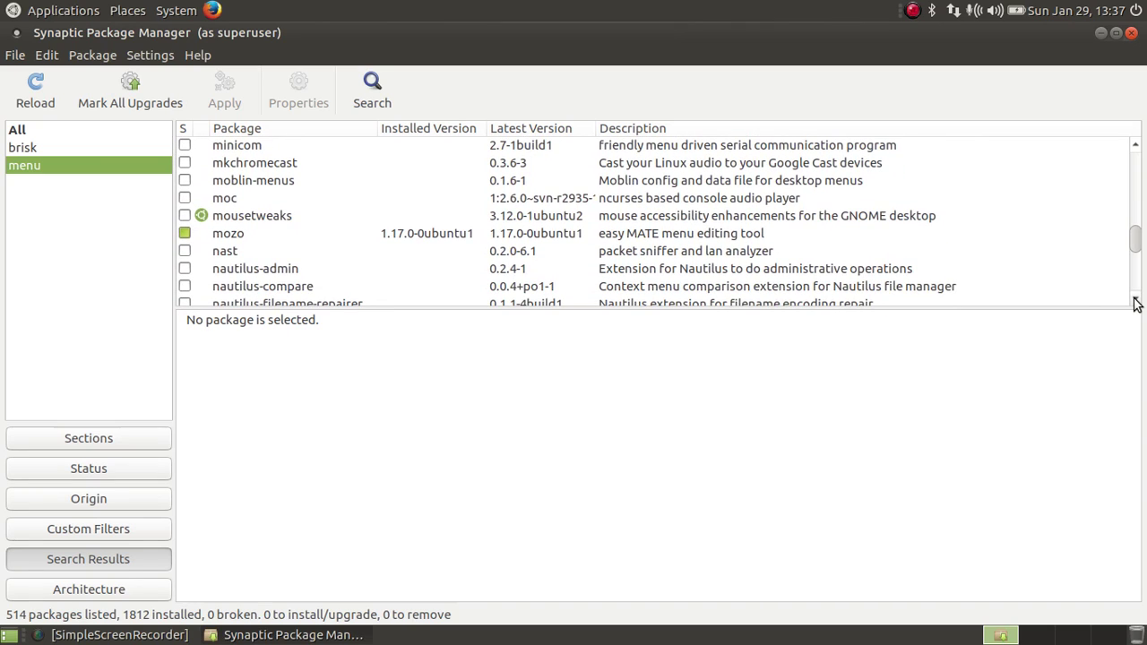
left_click(1131, 34)
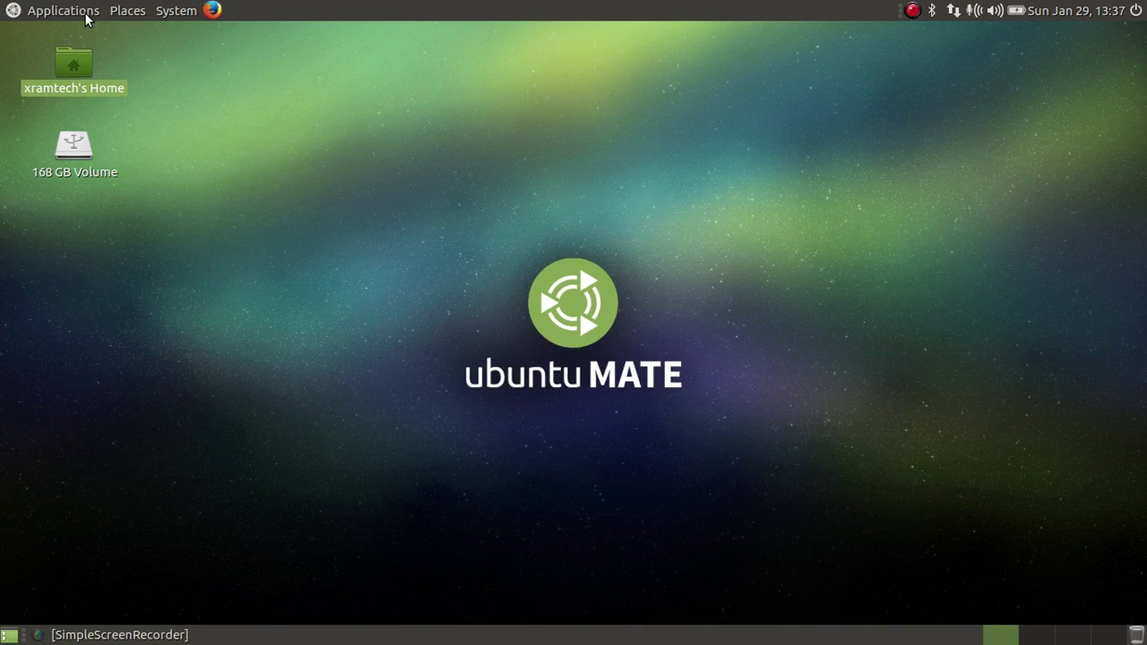
Open MATE Tweak from the Look and Feel group of the Control Center.
left_click(172, 12)
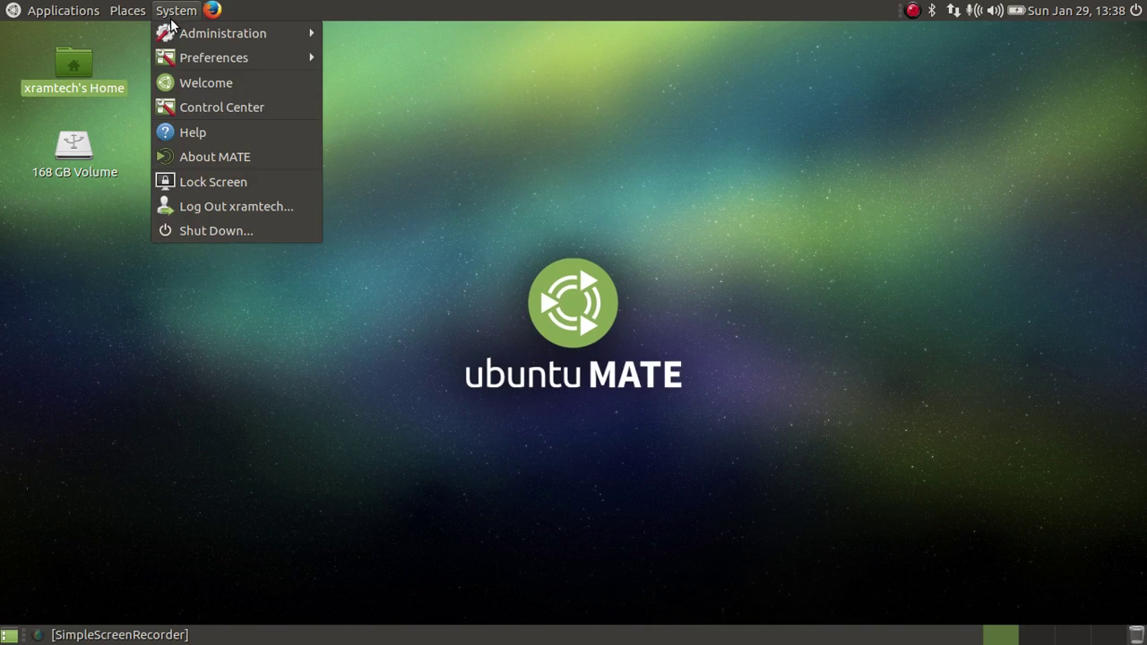
left_click(185, 109)
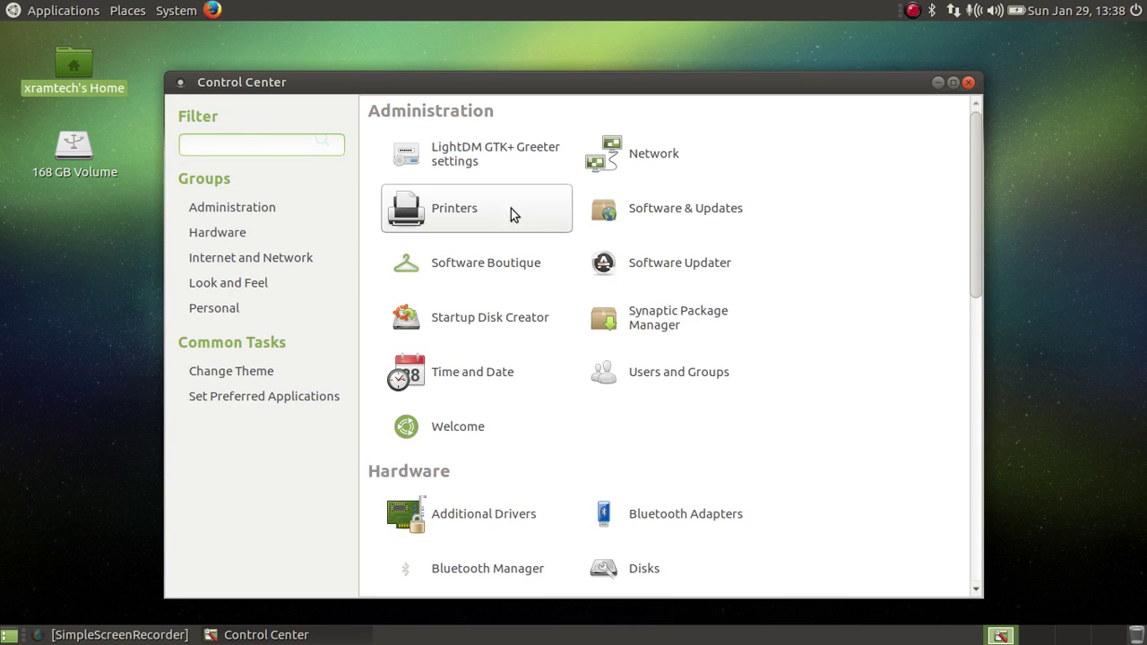
scroll(909, 546, "down", 10)
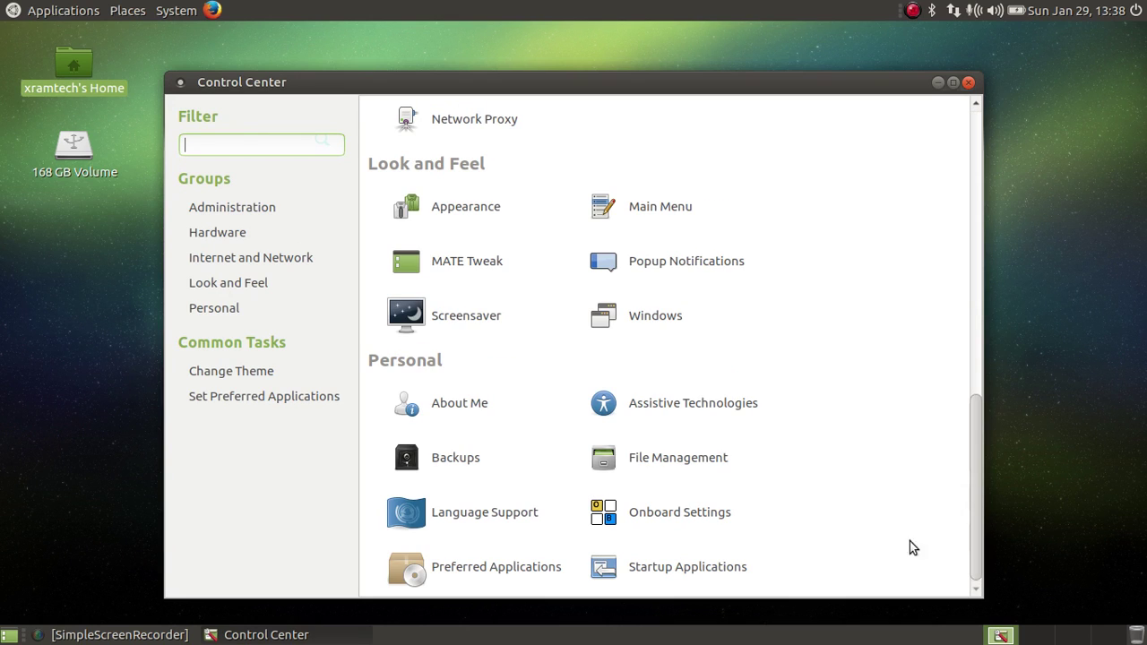
left_click(419, 266)
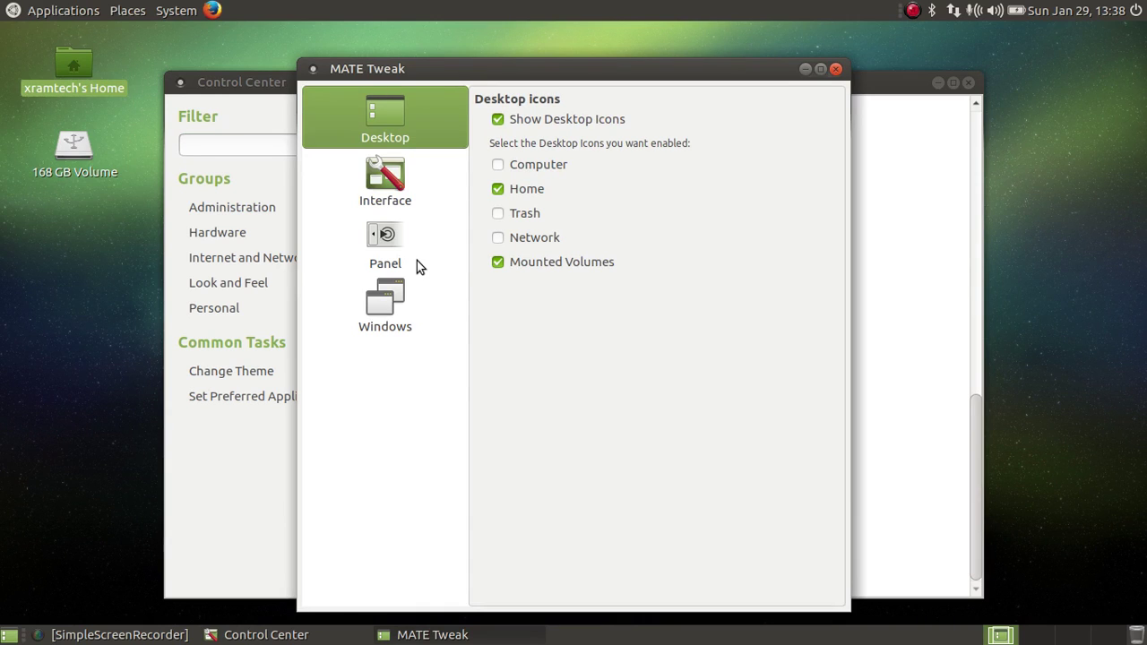
Review the Interface and Panel settings, including the available panel layouts, and close MATE Tweak and the Control Center.
left_click(397, 181)
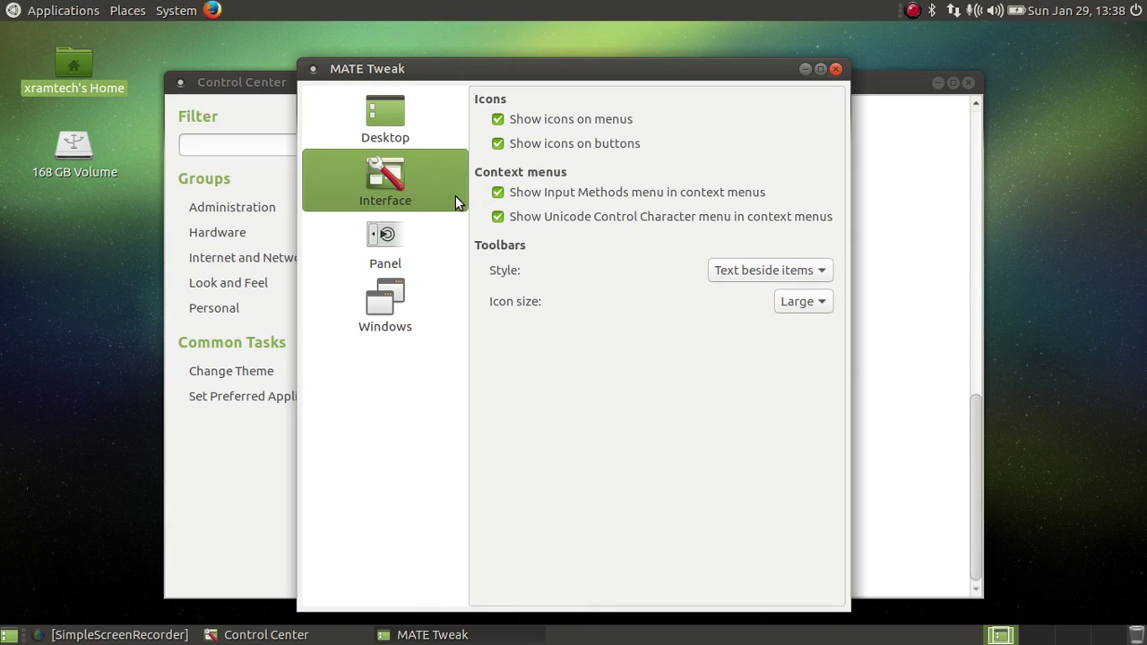
left_click(395, 234)
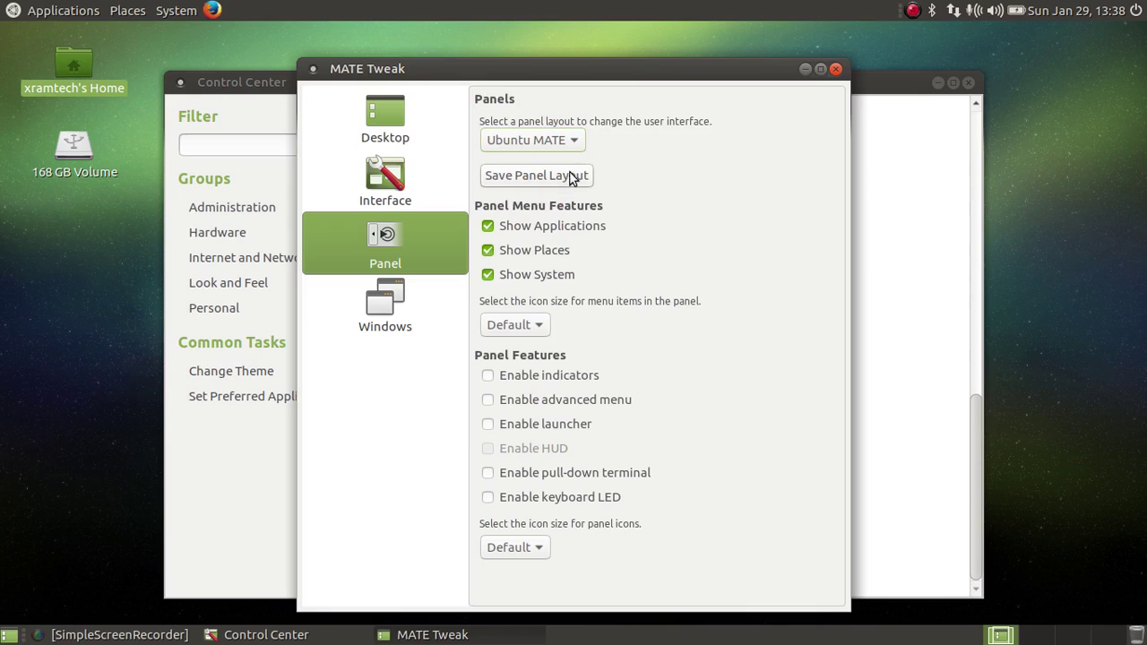
left_click(574, 141)
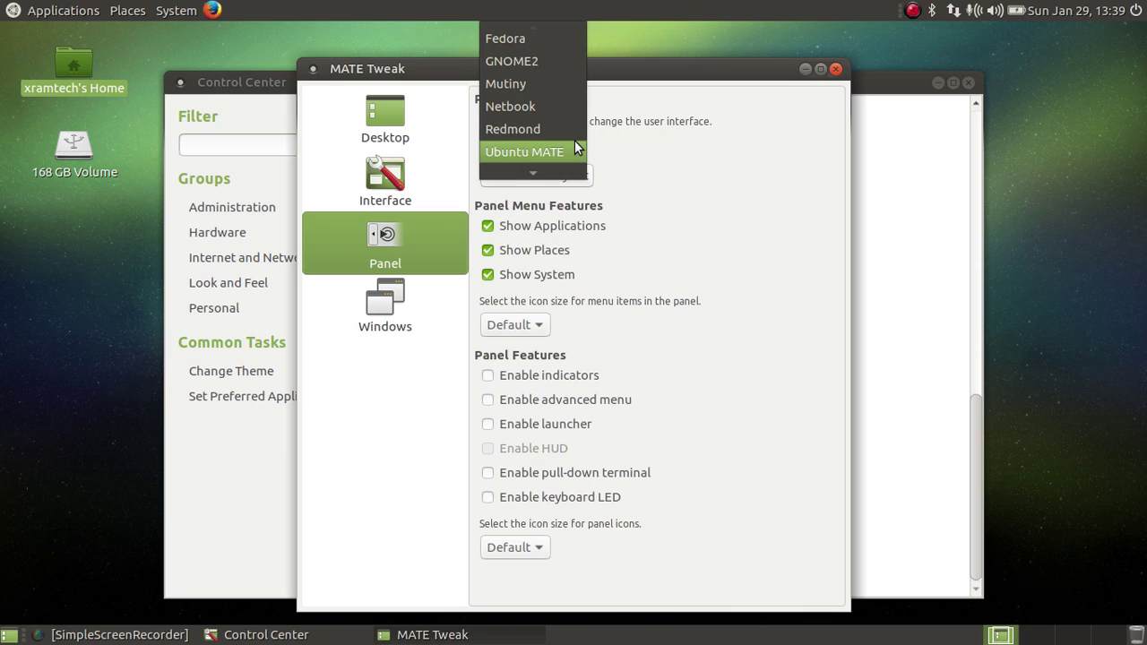
left_click(574, 146)
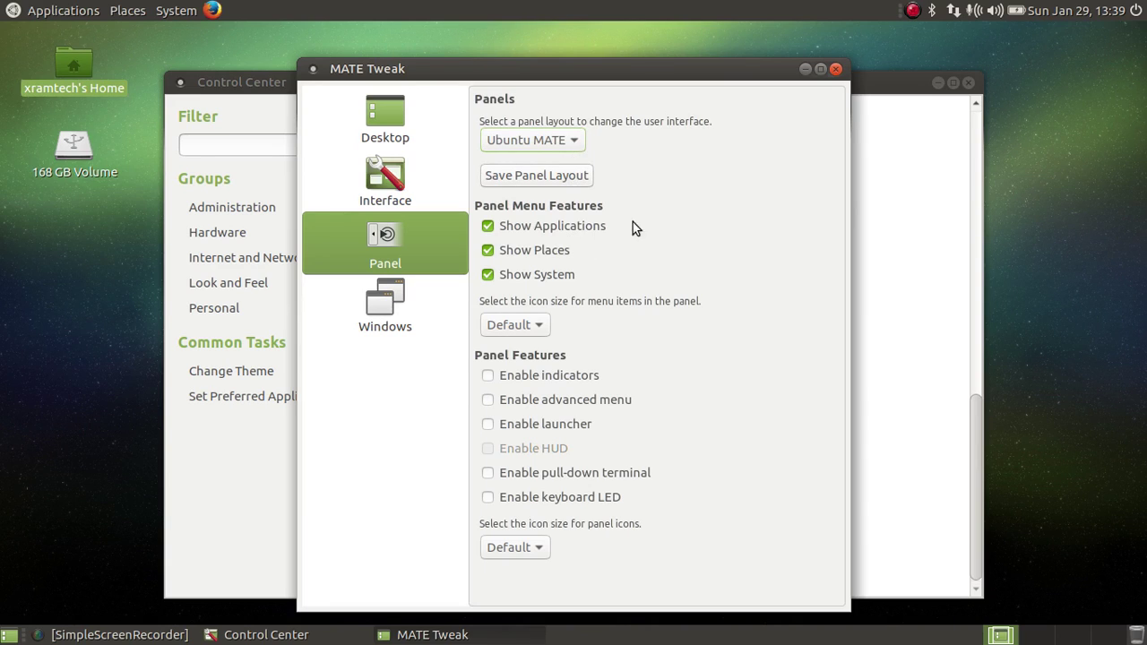
left_click(835, 69)
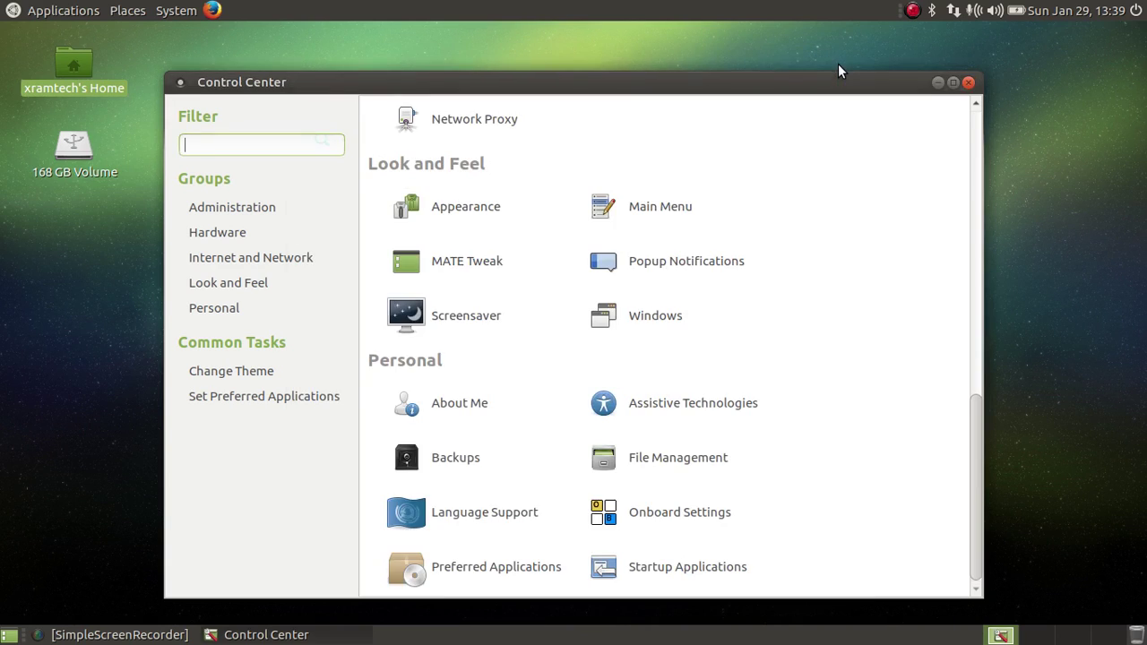
left_click(969, 83)
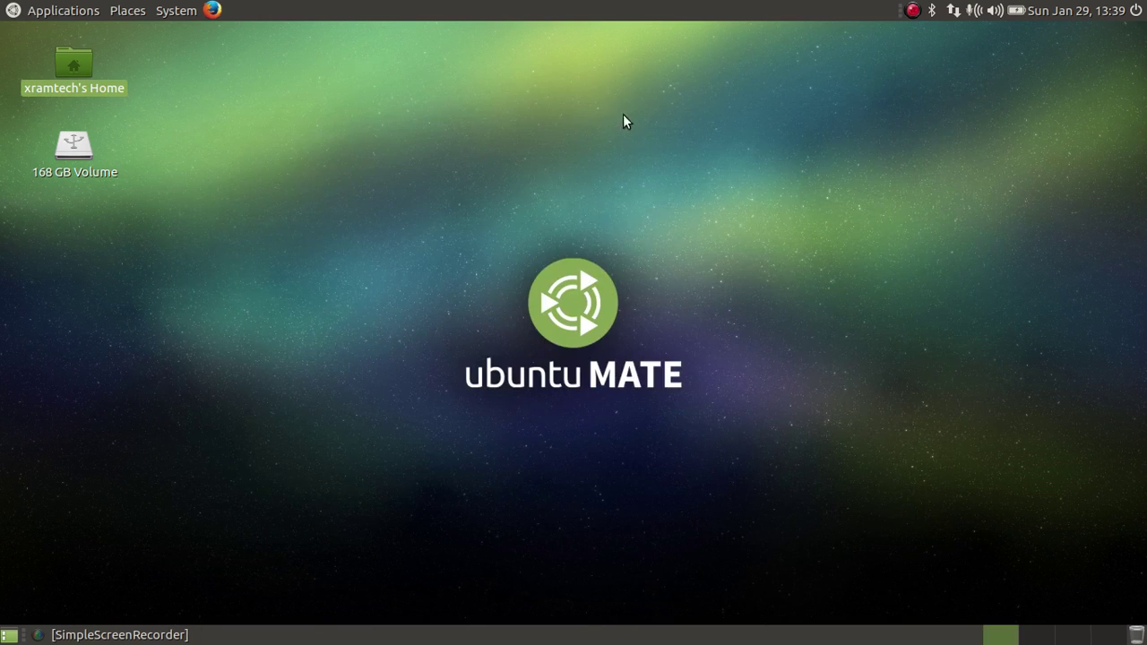